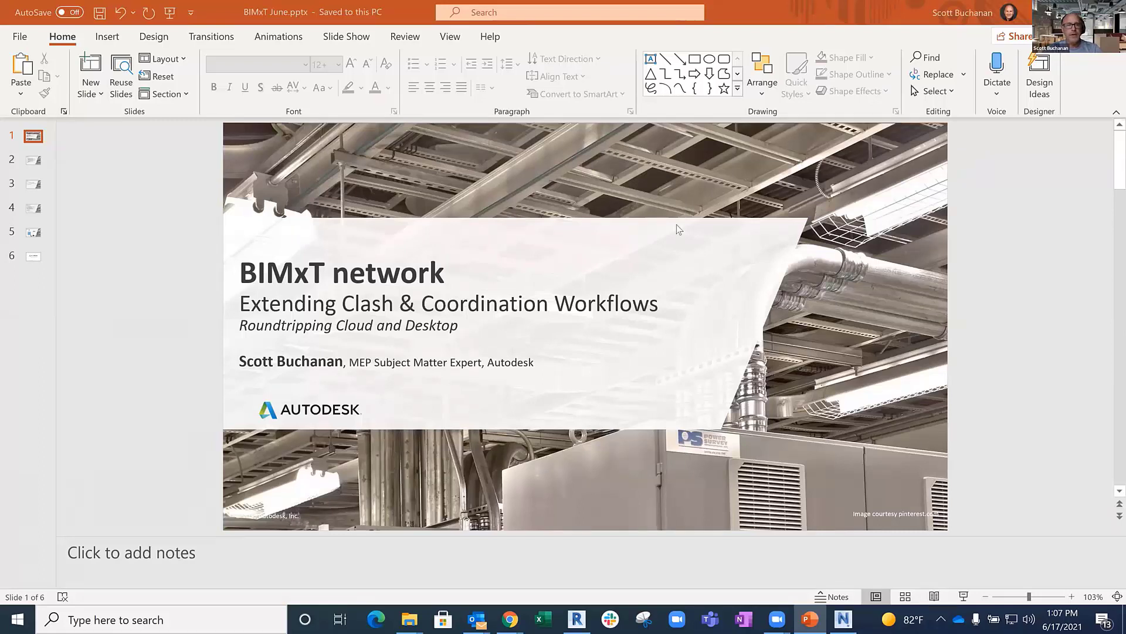
Show slide 2, the BIMxT Agenda slide
click(38, 163)
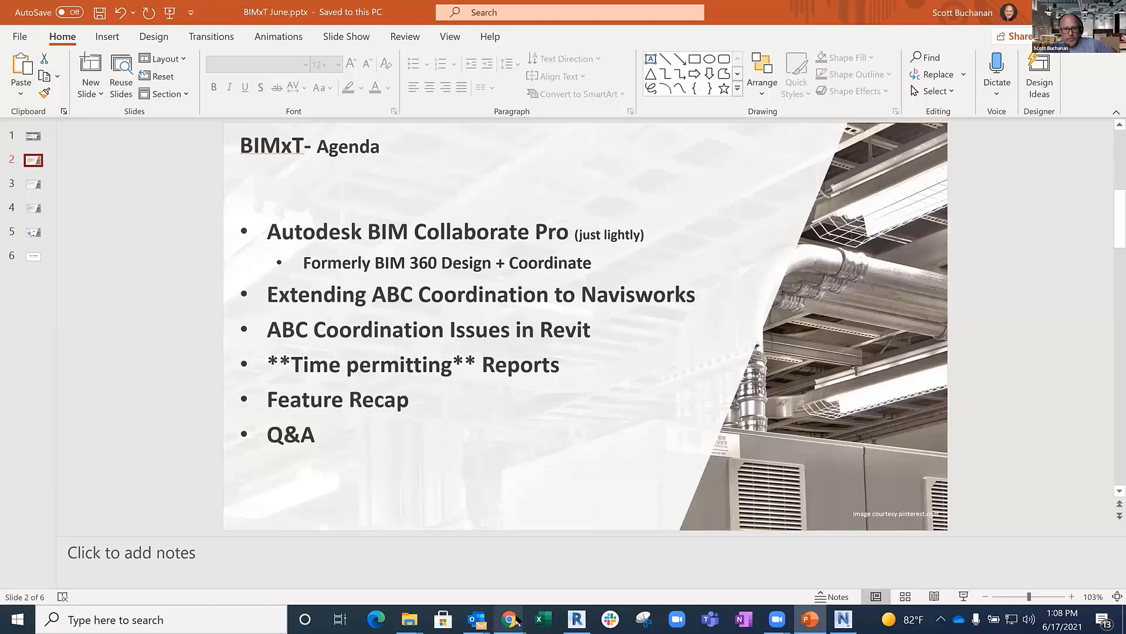
Switch from PowerPoint to the BIM 360 Document Management browser window
mouse_move(511, 618)
click(579, 555)
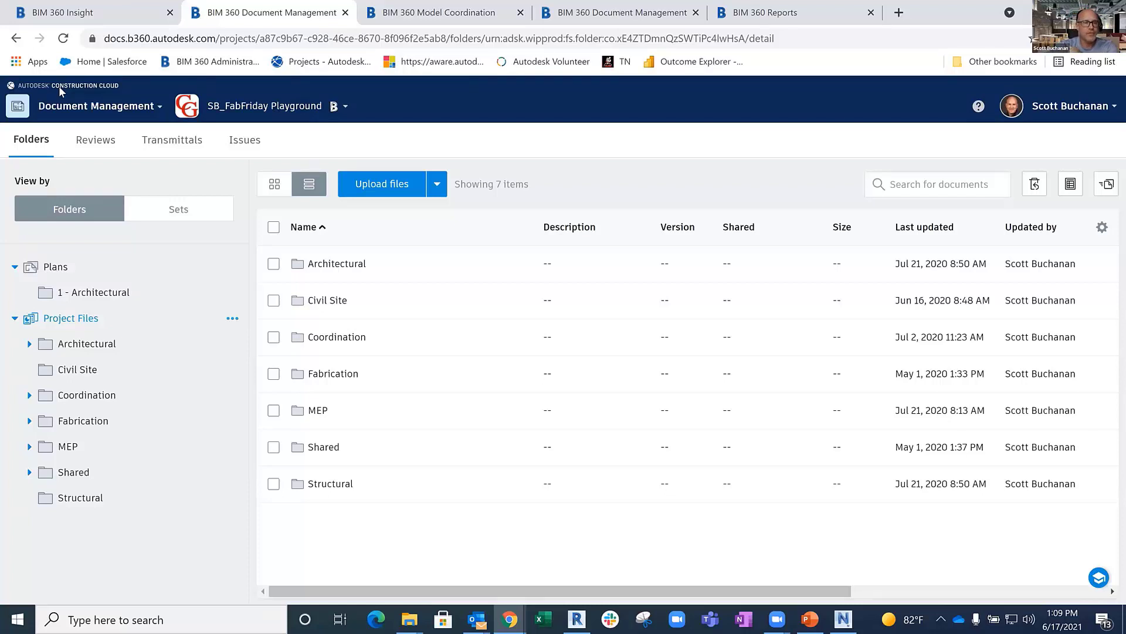
Browse through Fabrication, Mechanical and Coordination into the VDC folder
click(84, 423)
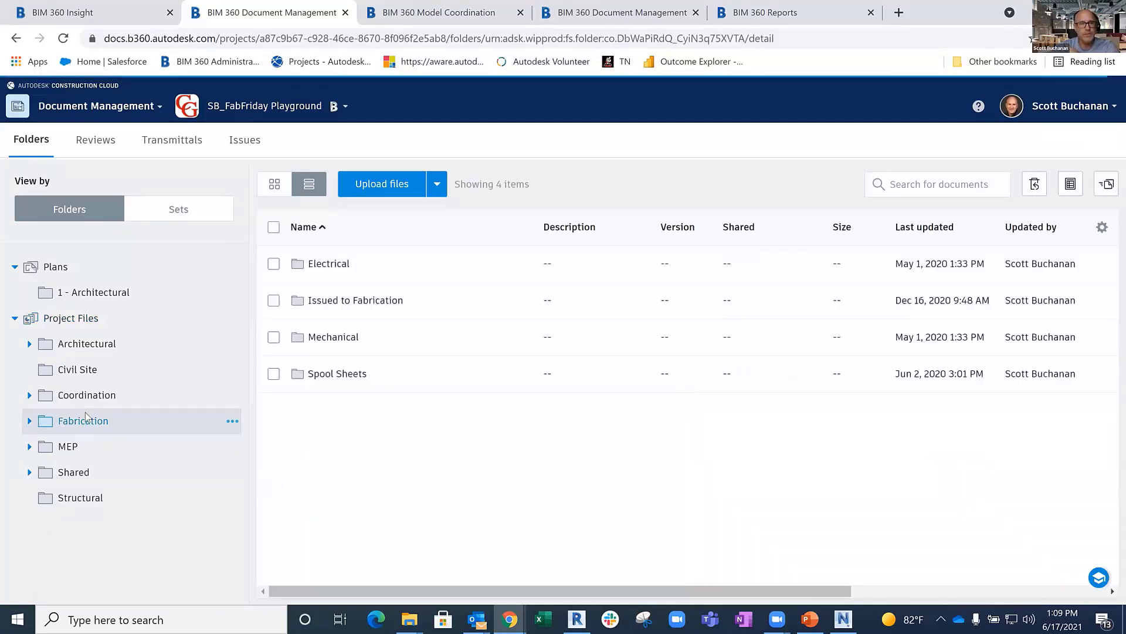
click(339, 342)
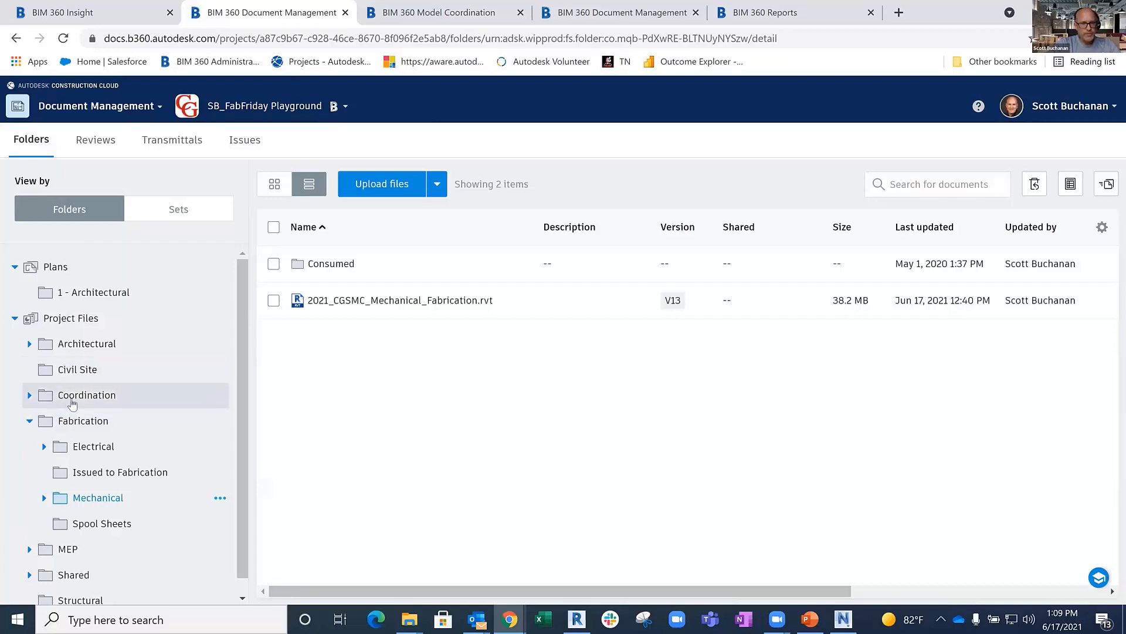
click(73, 403)
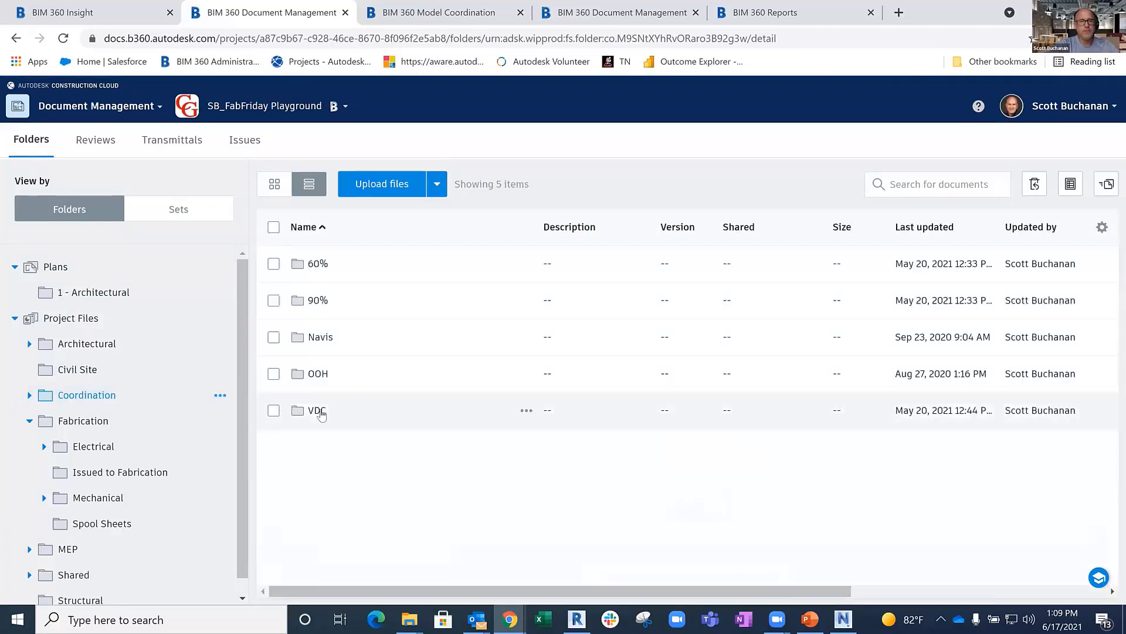
click(318, 411)
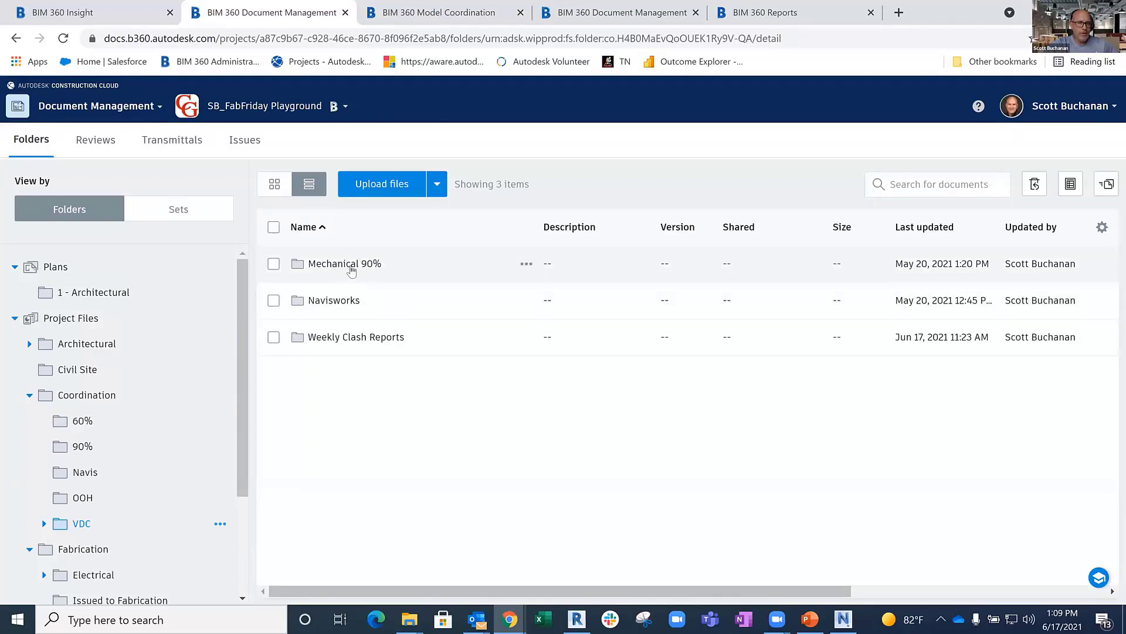
Browse the Mechanical 90%, Navisworks and Weekly Clash Reports folders to reach Weekly Open Clash Report.pdf
click(350, 267)
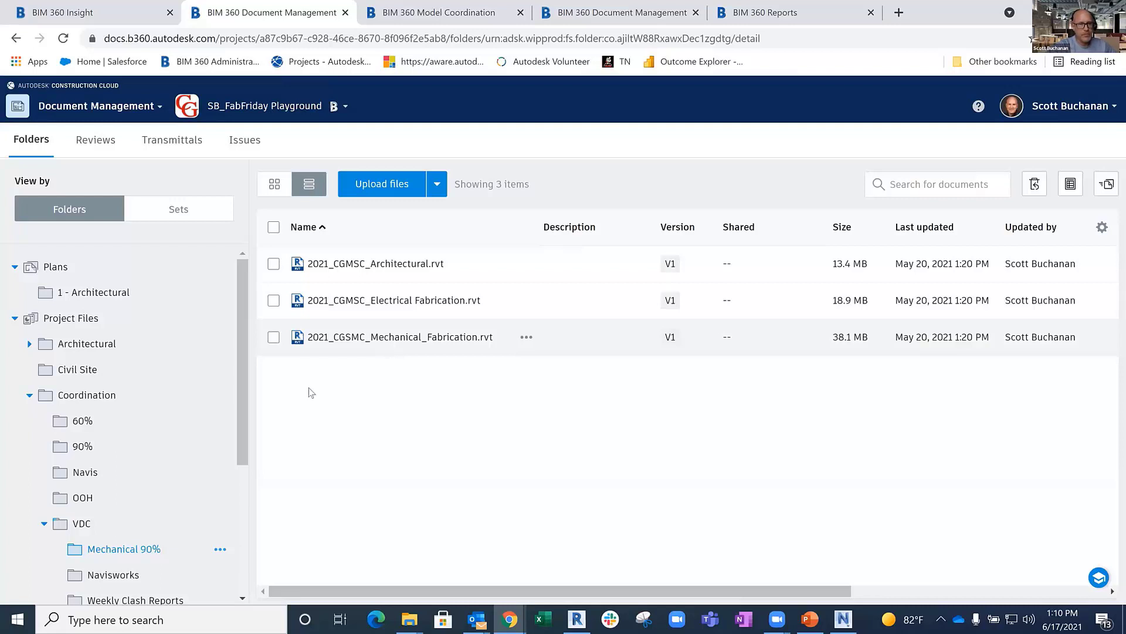
scroll(129, 431, down, 2)
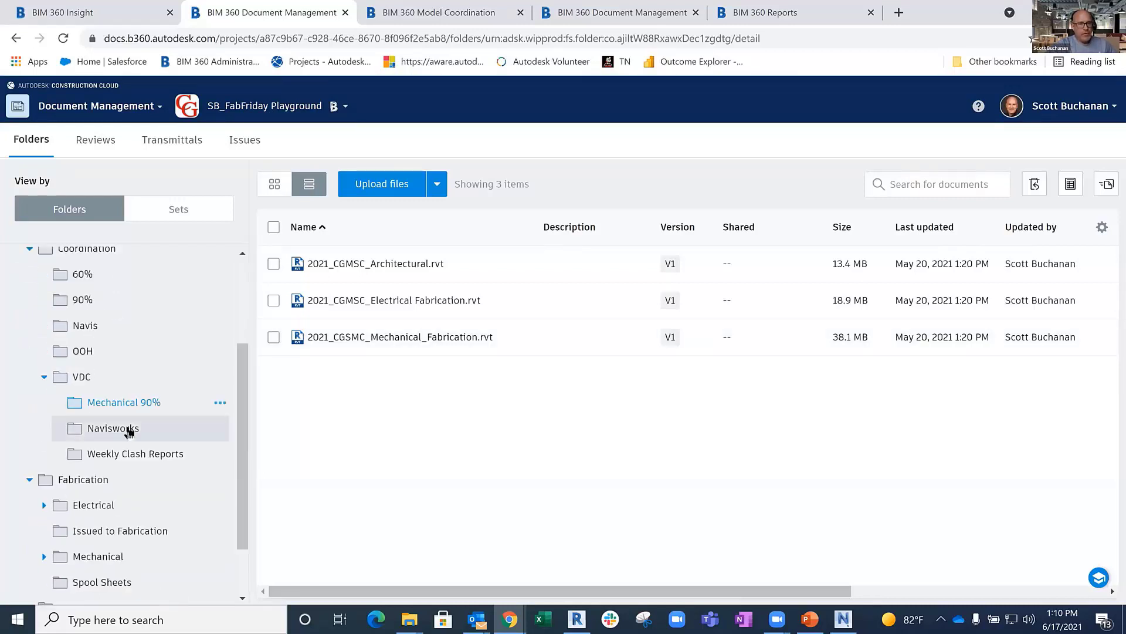
click(130, 431)
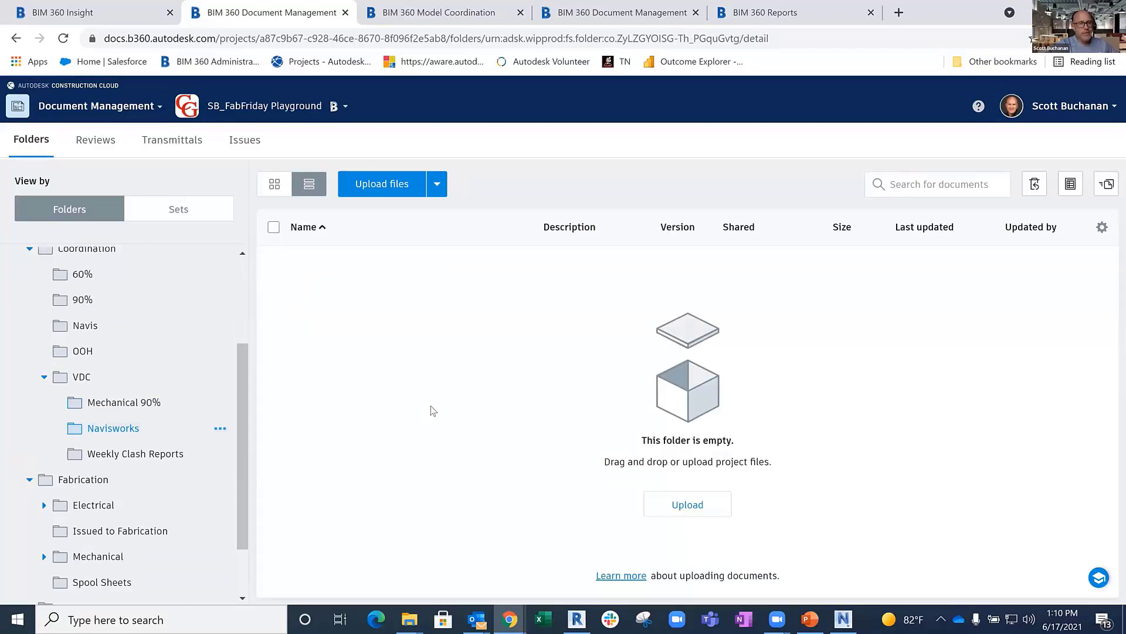
click(151, 461)
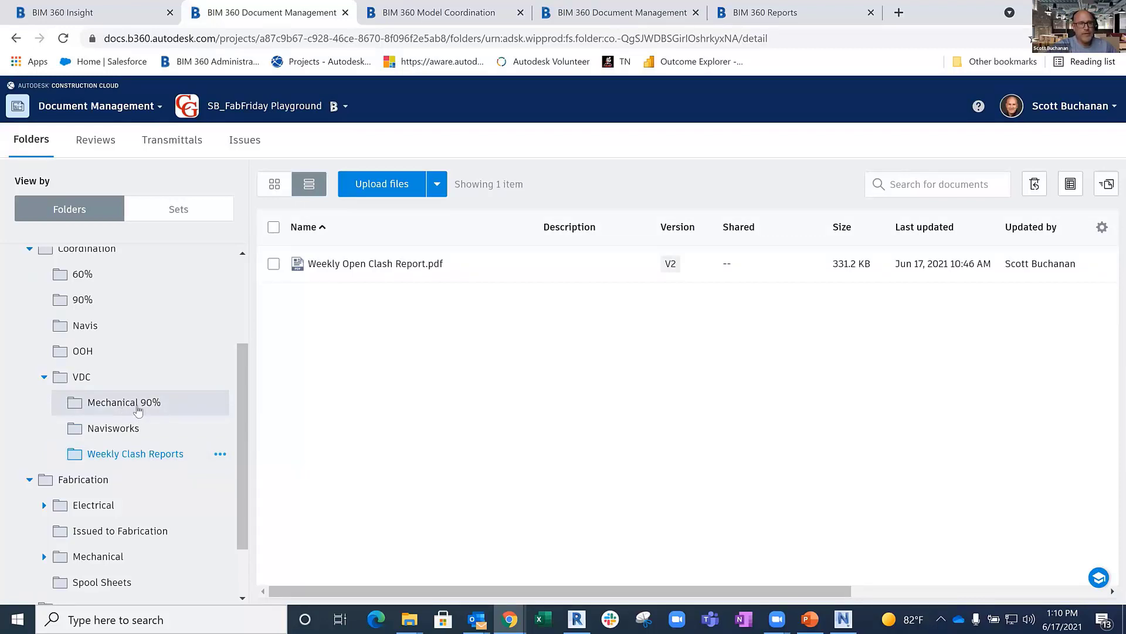
scroll(137, 409, down, 1)
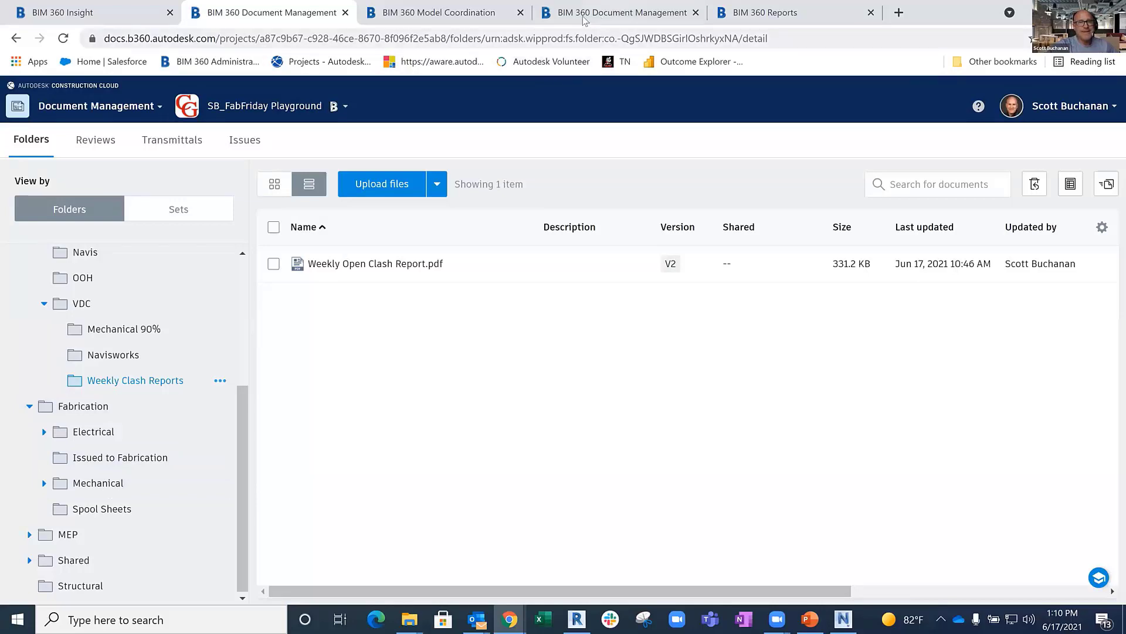
click(544, 18)
Show the VDC - Mechanical 90% models in Model Coordination and list the coordination spaces
click(478, 13)
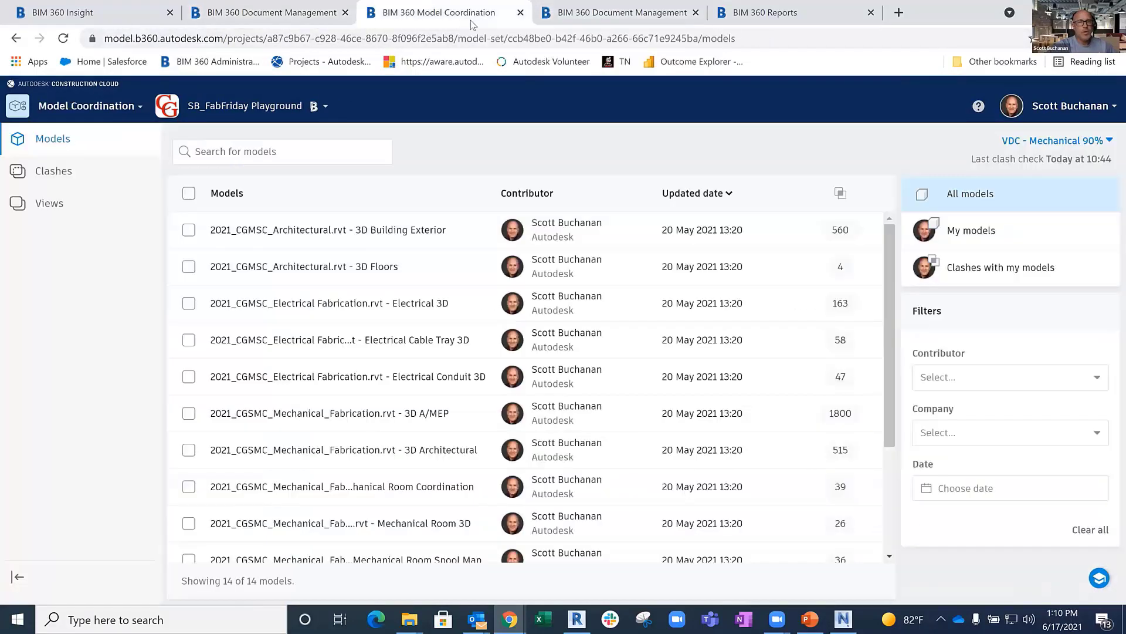
click(1044, 143)
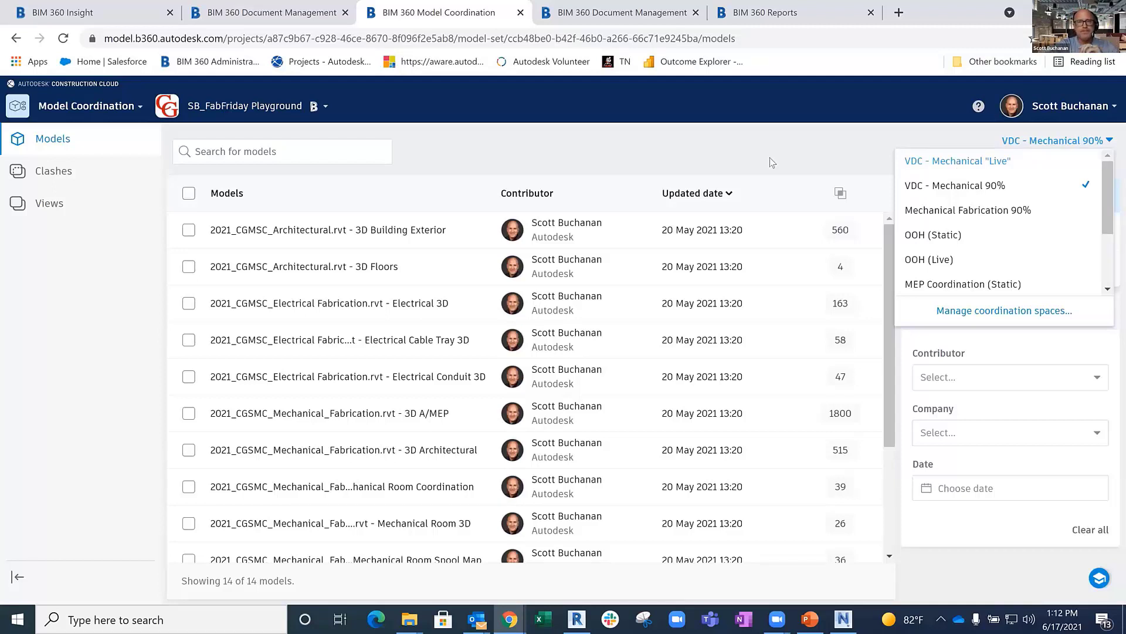
Keep VDC - Mechanical 90% and view the Electrical 3D and Sheet Metal Only 3D models together
click(753, 150)
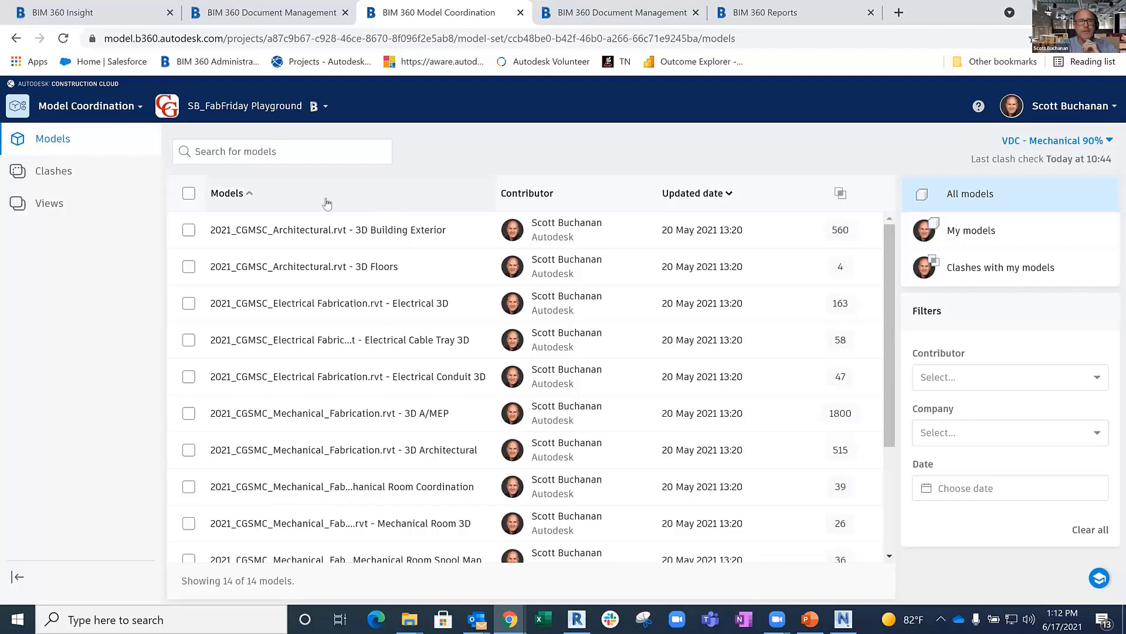
click(108, 117)
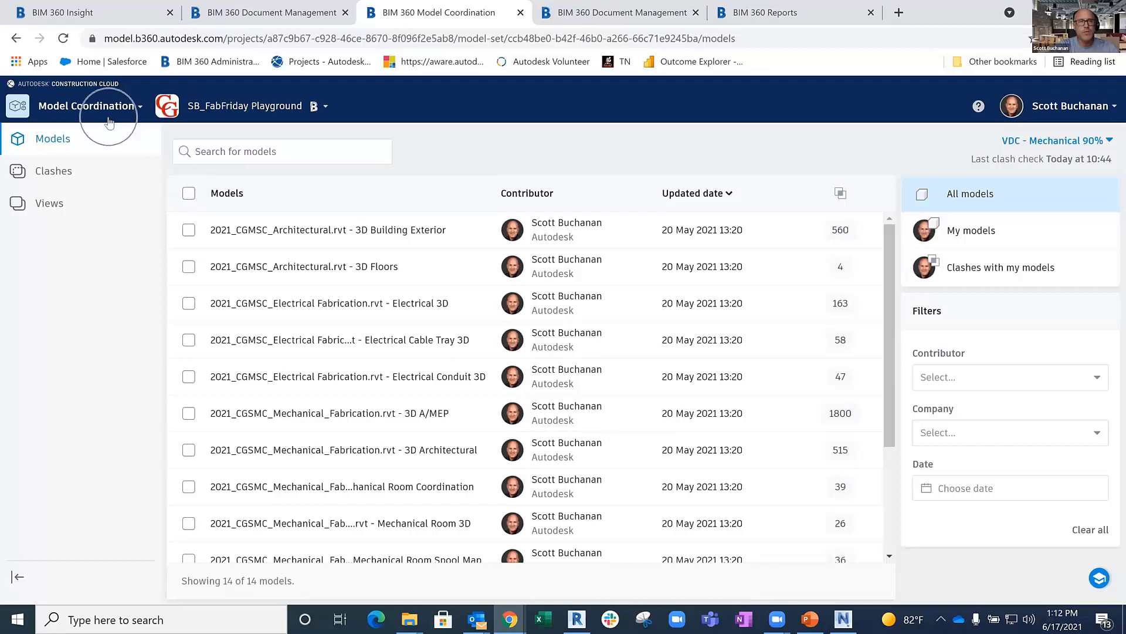
click(189, 302)
scroll(191, 311, down, 3)
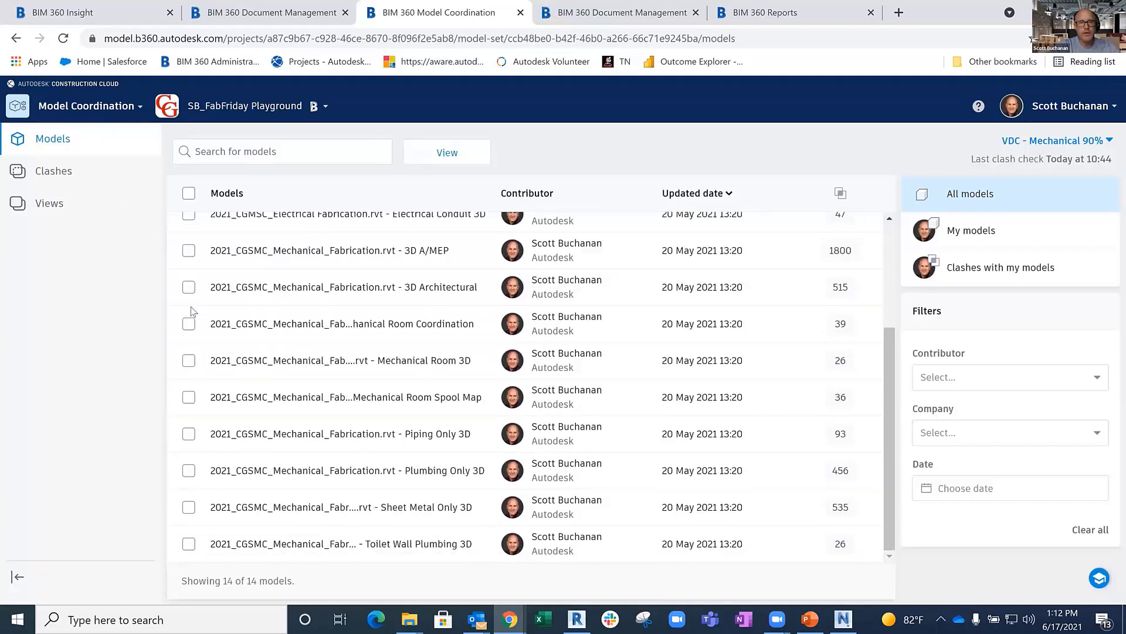
click(189, 507)
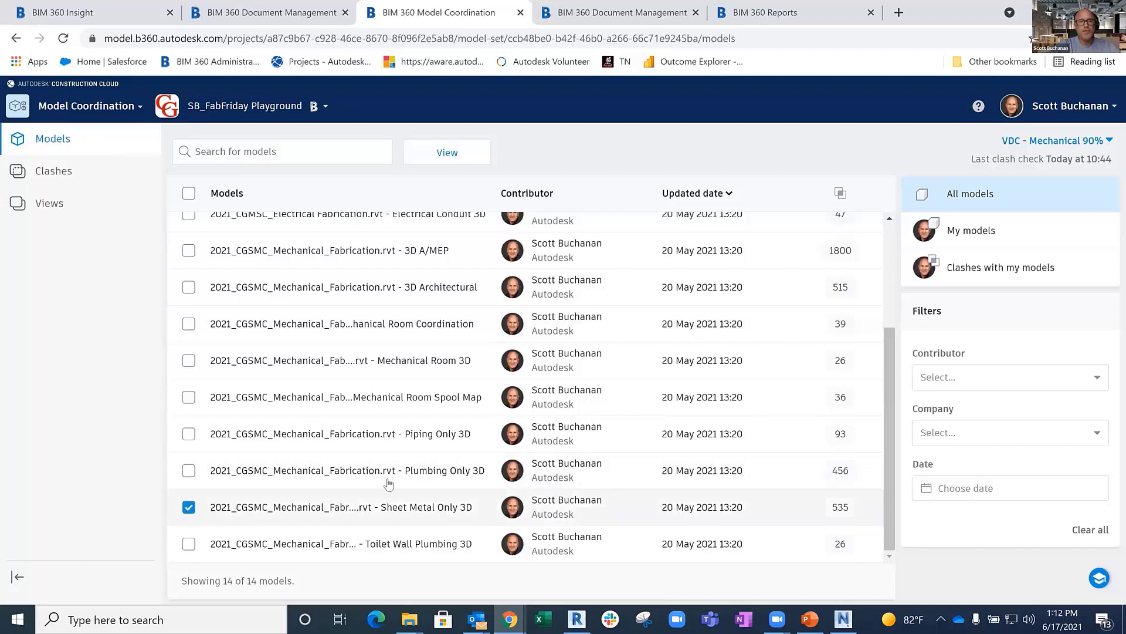
scroll(429, 322, up, 3)
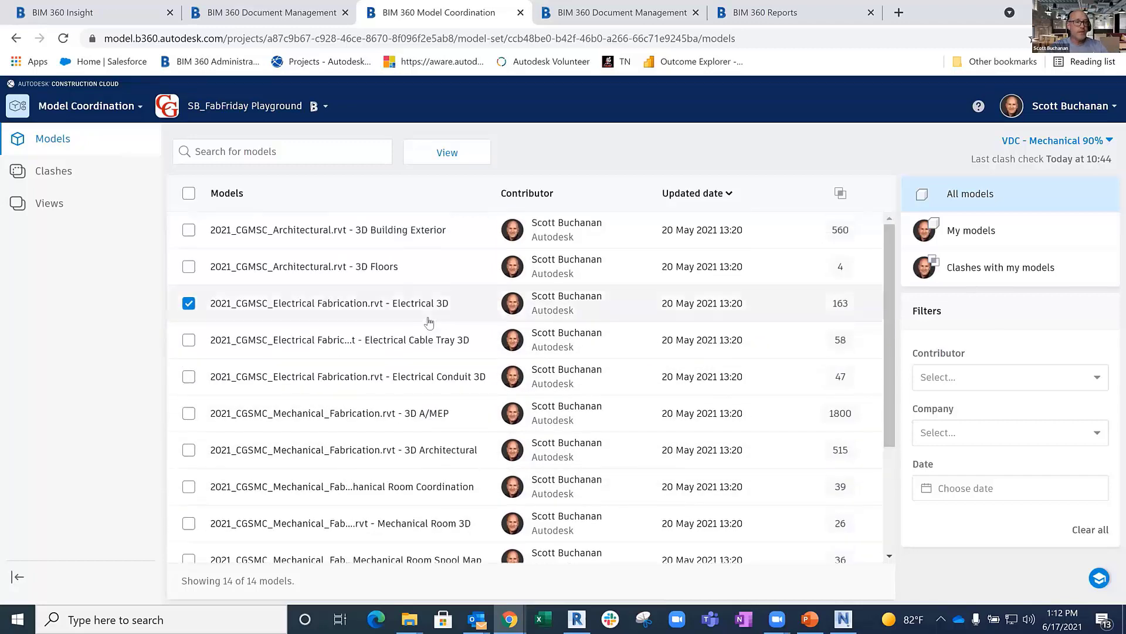
scroll(429, 322, down, 3)
scroll(429, 321, up, 1)
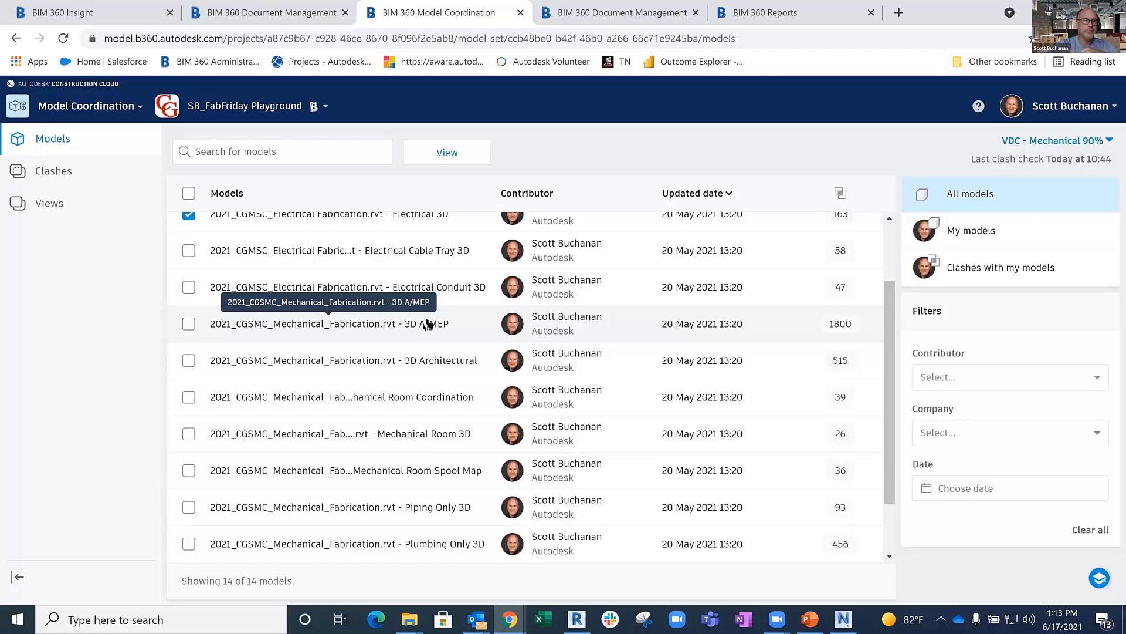
click(485, 154)
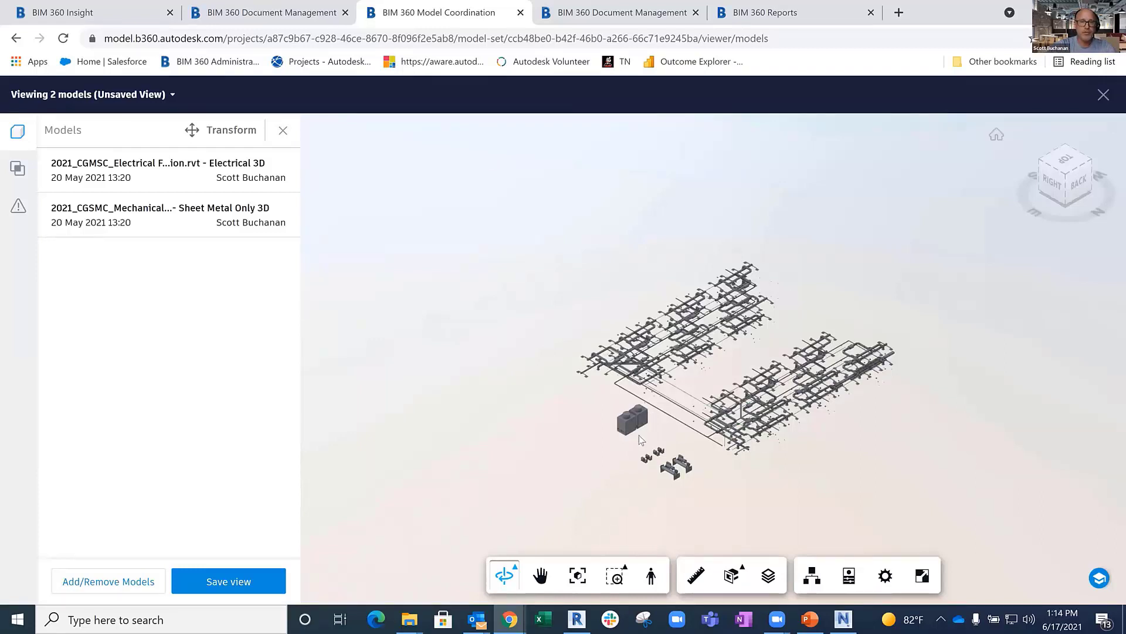
Inspect the two boxy units up close, then show the 208 clashes between the models
scroll(633, 449, up, 3)
scroll(634, 449, up, 5)
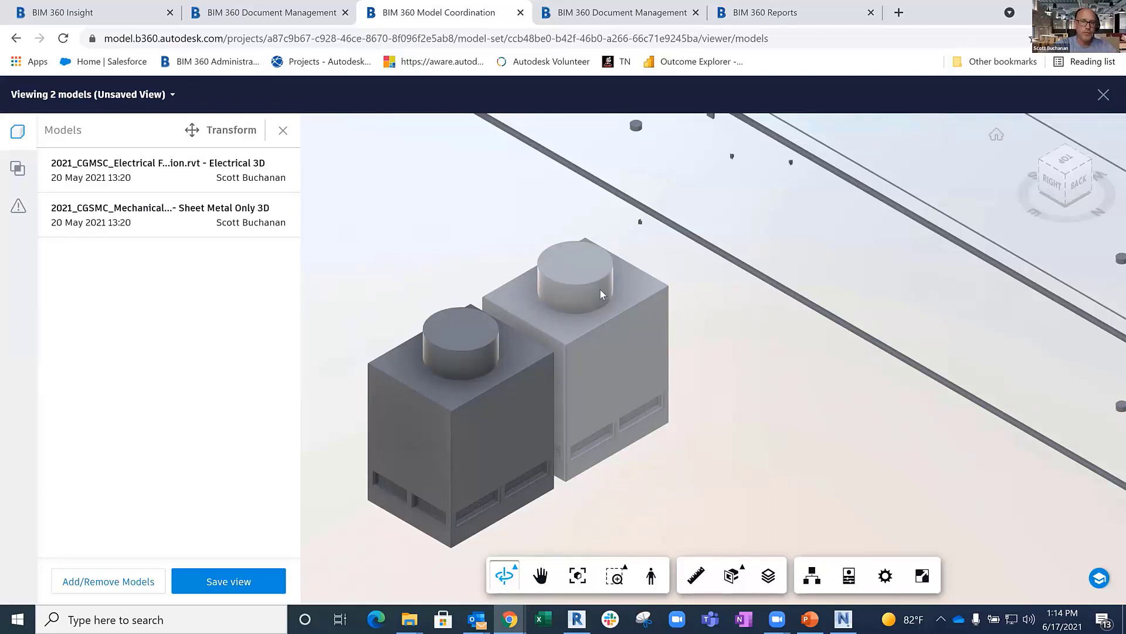
double_click(585, 332)
scroll(586, 327, down, 3)
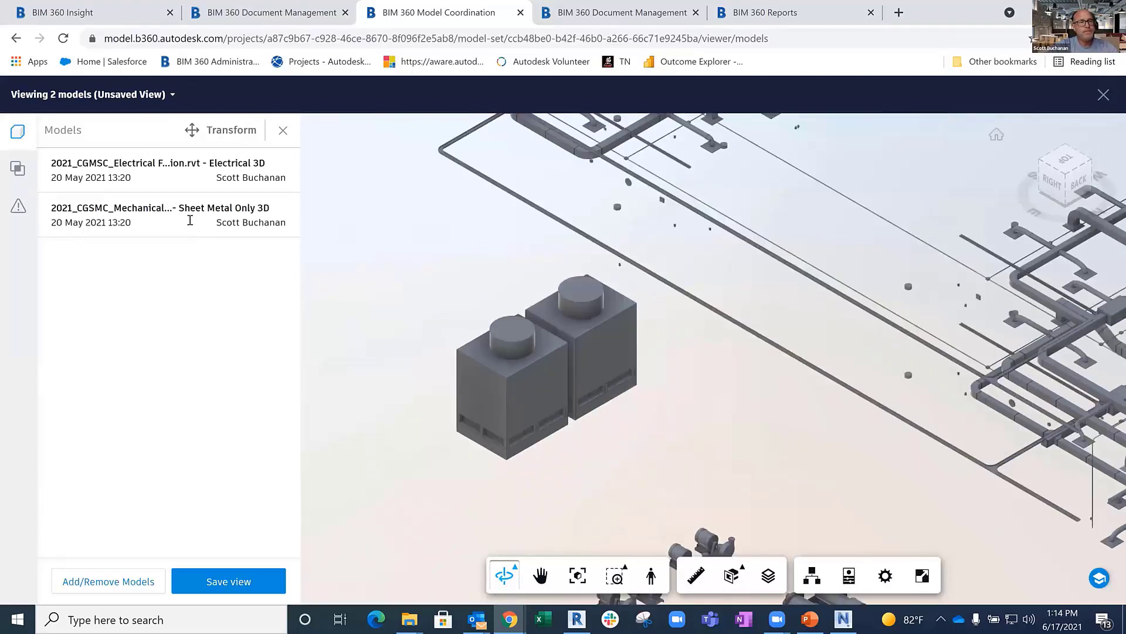
click(9, 172)
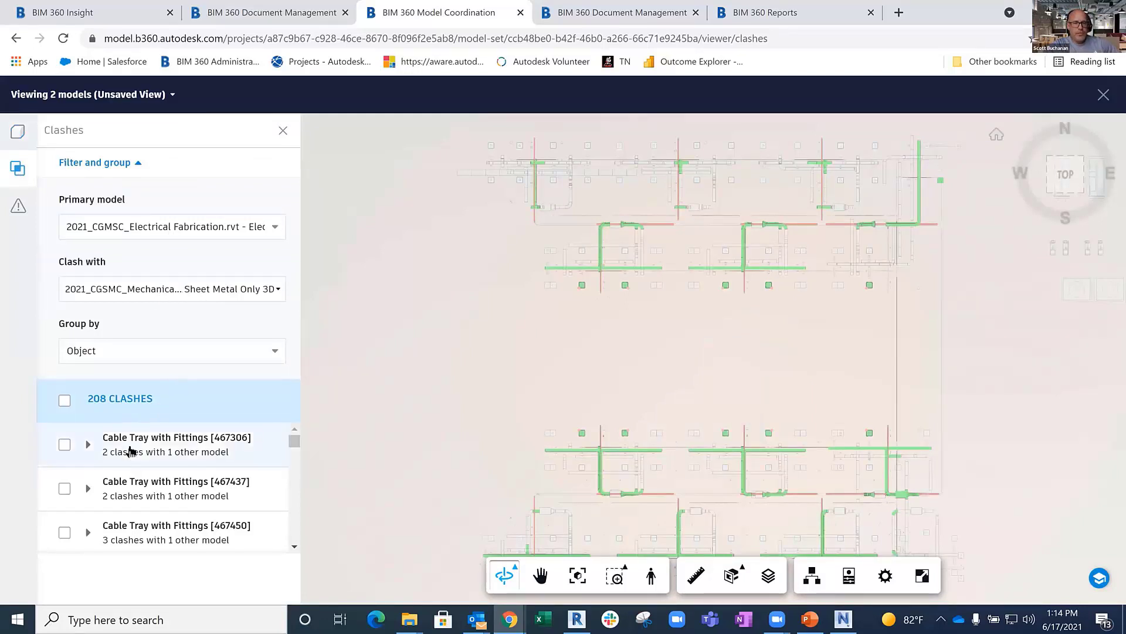
Select and isolate the Cable Tray with Fittings [467306] clashes, then bring up the Group by choices
click(64, 447)
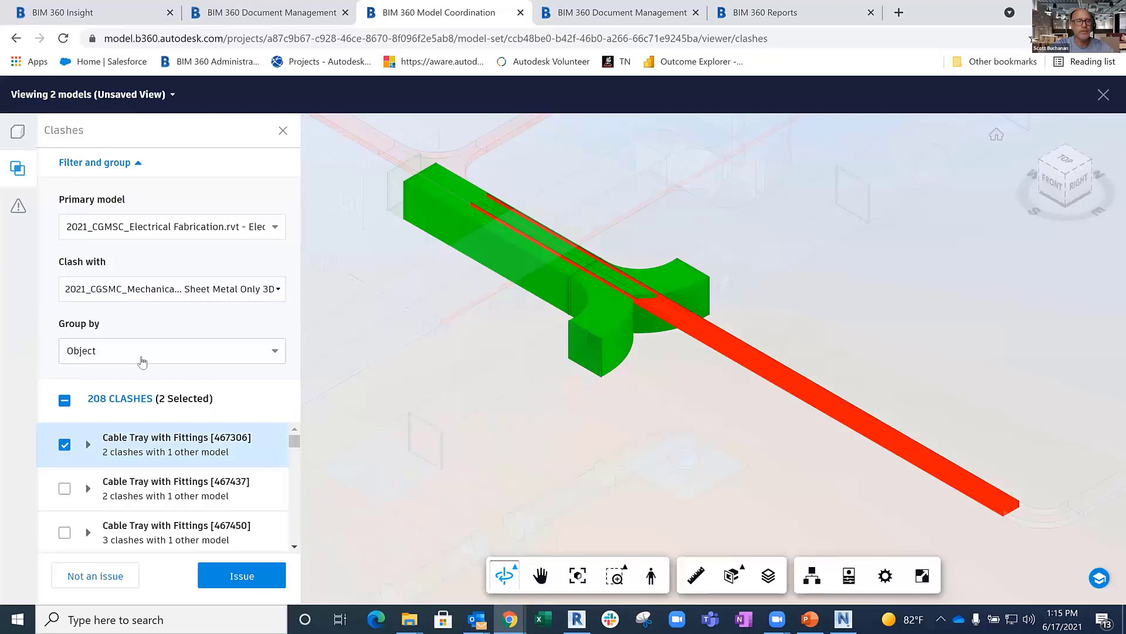
click(142, 360)
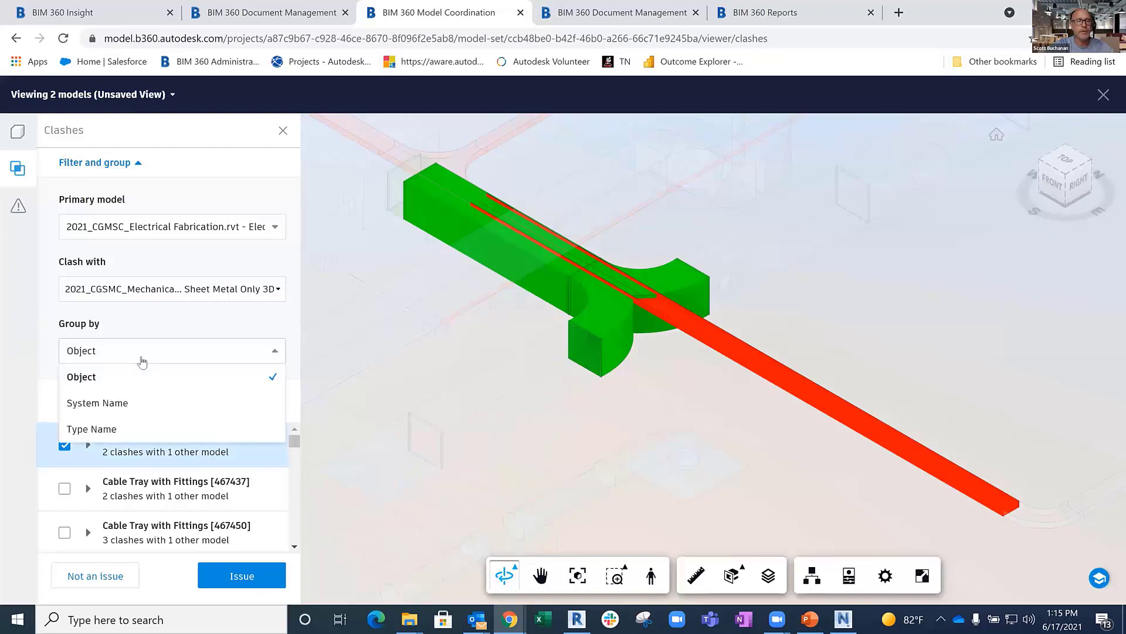
Group the 208 clashes by System Name, then regroup them by Type Name
click(113, 405)
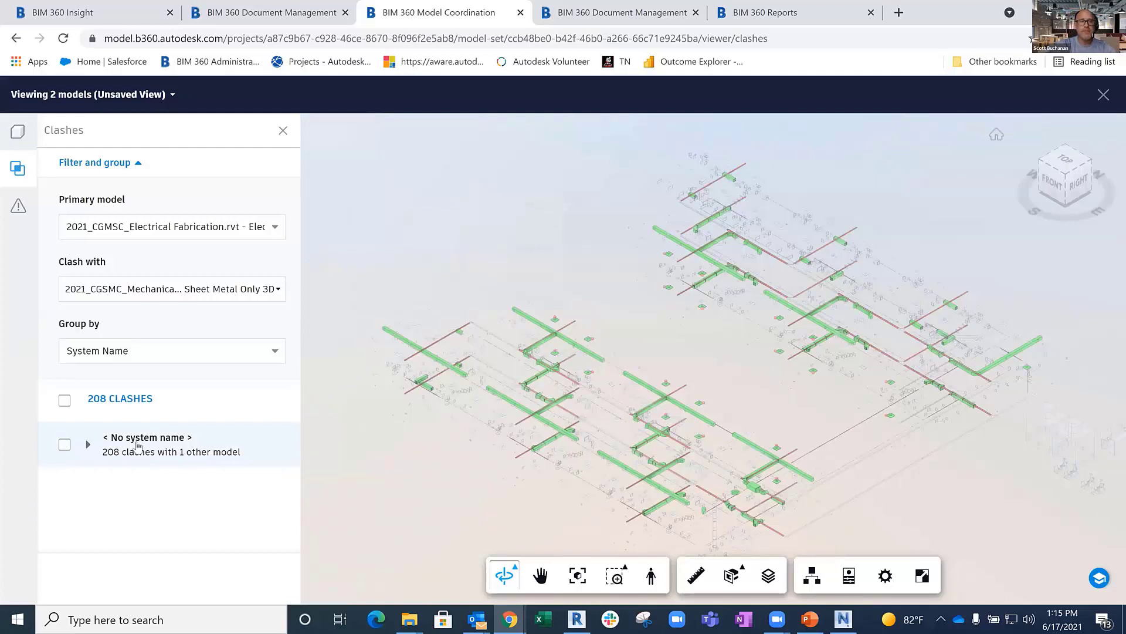
click(184, 355)
click(107, 423)
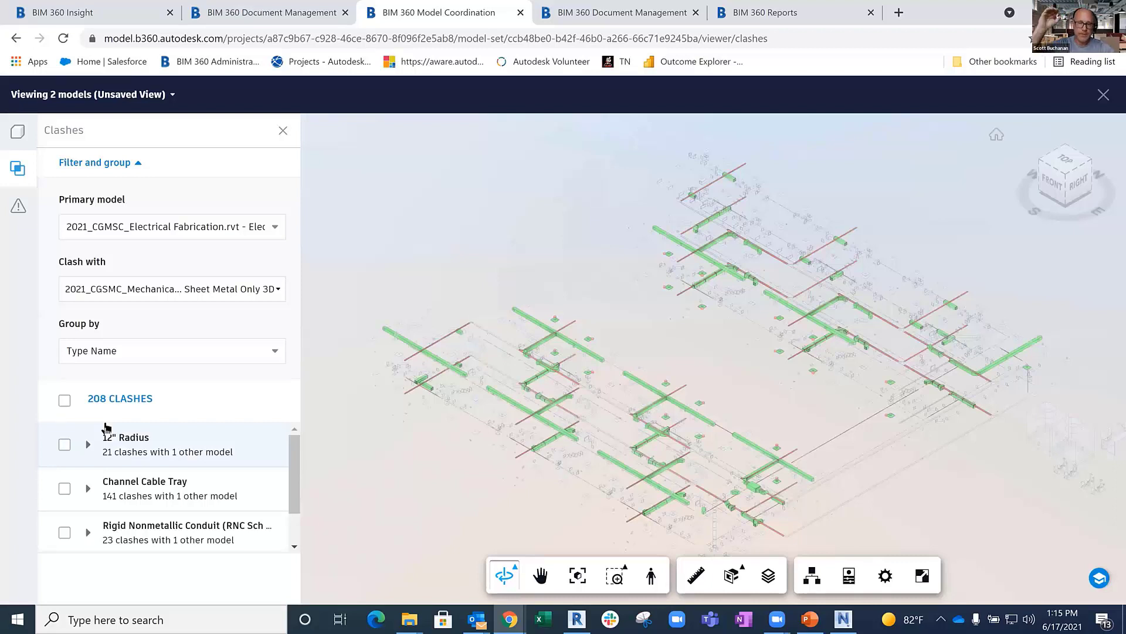
click(95, 337)
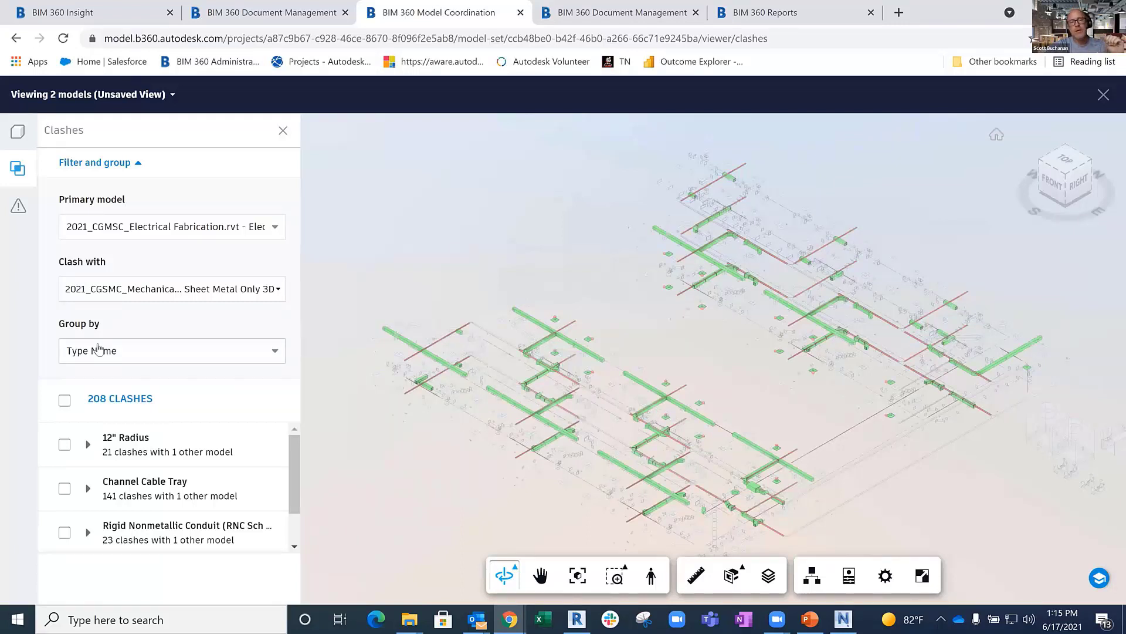
Start an issue from all 141 Channel Cable Tray clashes, pinned on the red cable tray
click(65, 489)
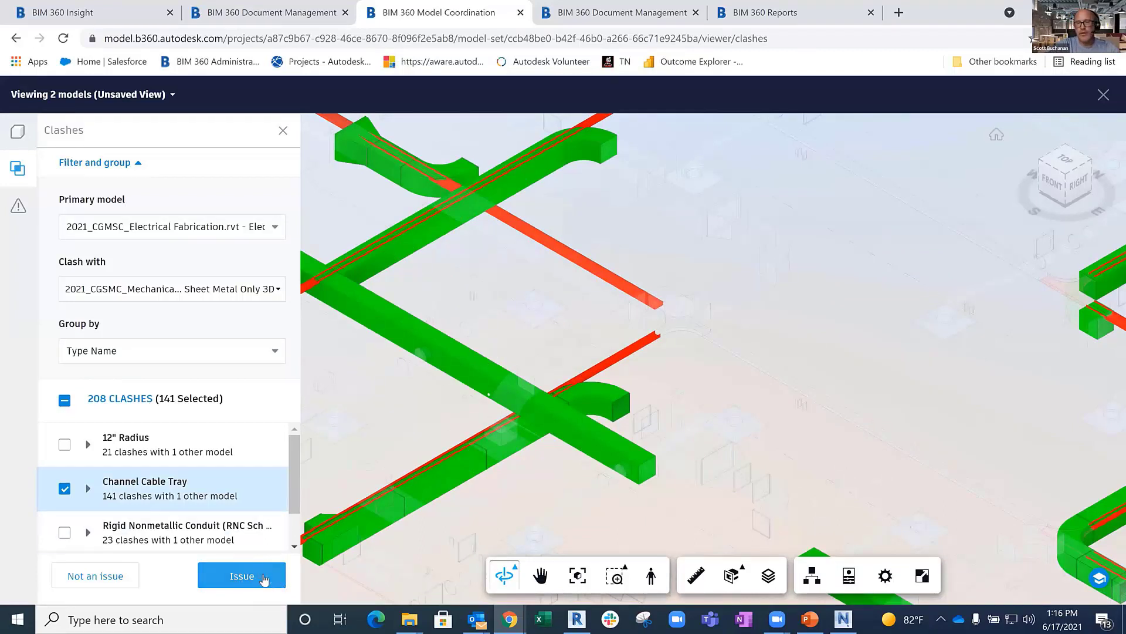
click(263, 577)
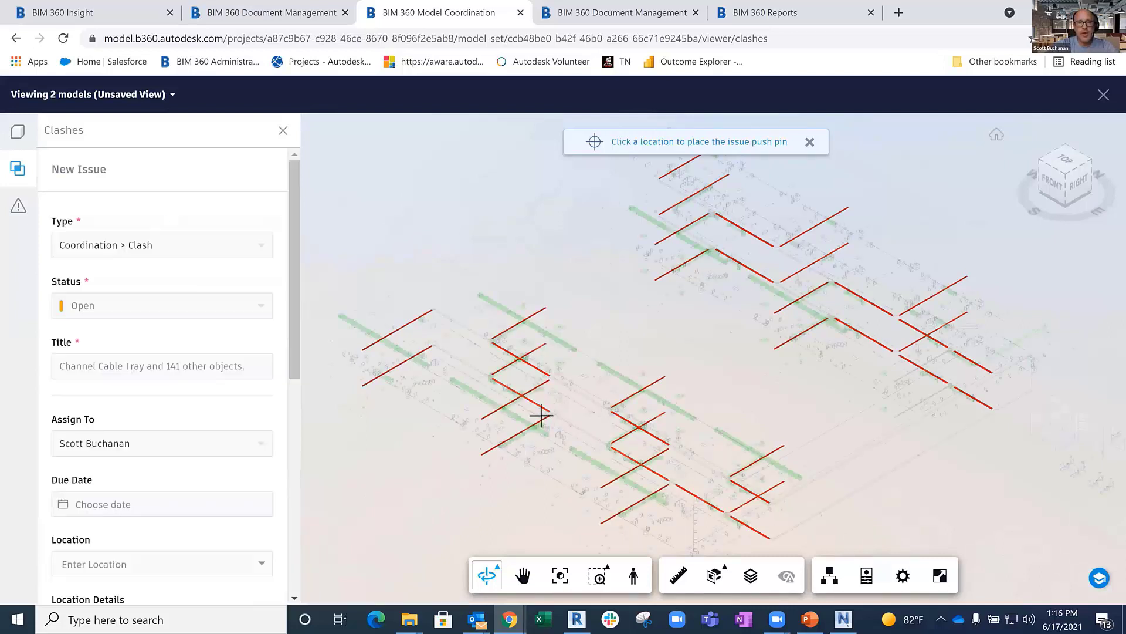
scroll(541, 416, up, 1)
scroll(541, 416, up, 4)
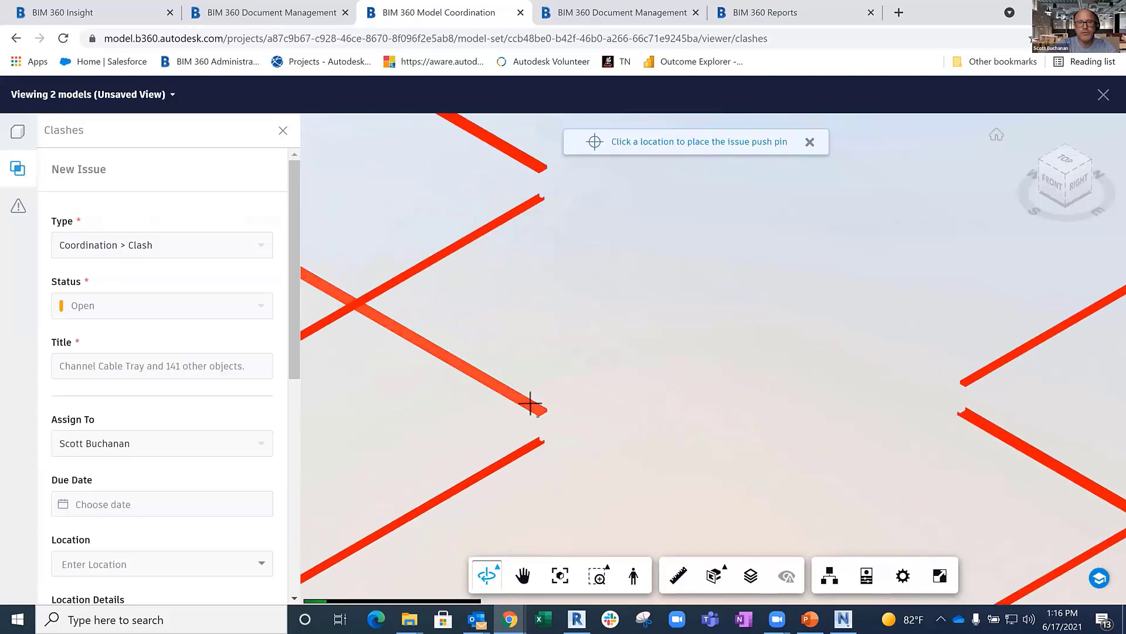
click(491, 381)
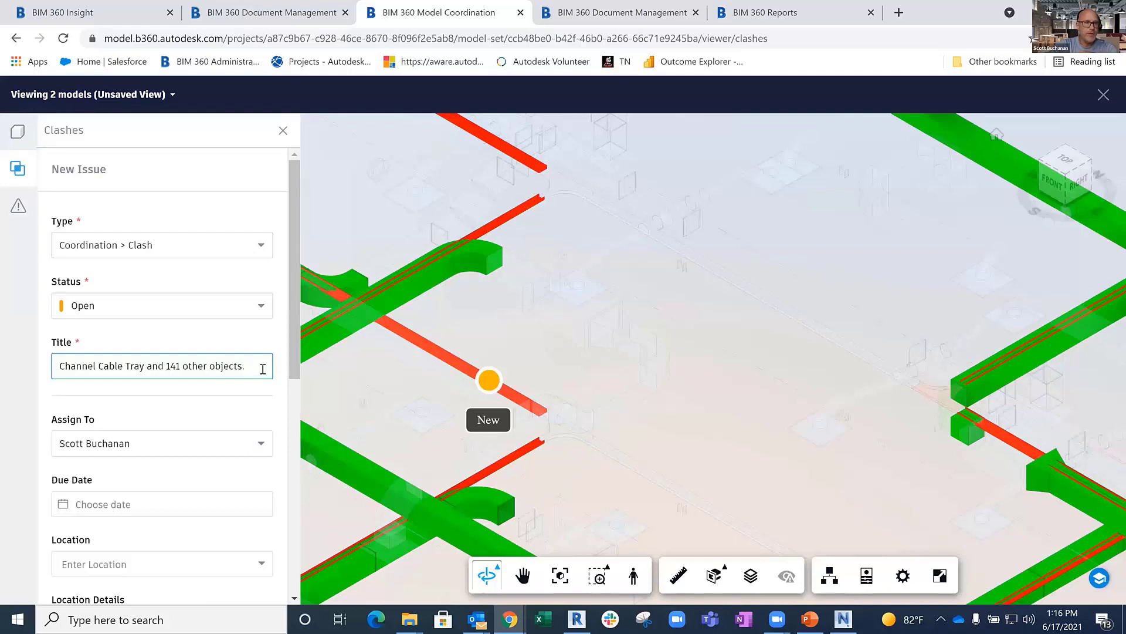
Select the issue title and assign the issue to another project member
drag(245, 366, 170, 367)
triple_click(133, 368)
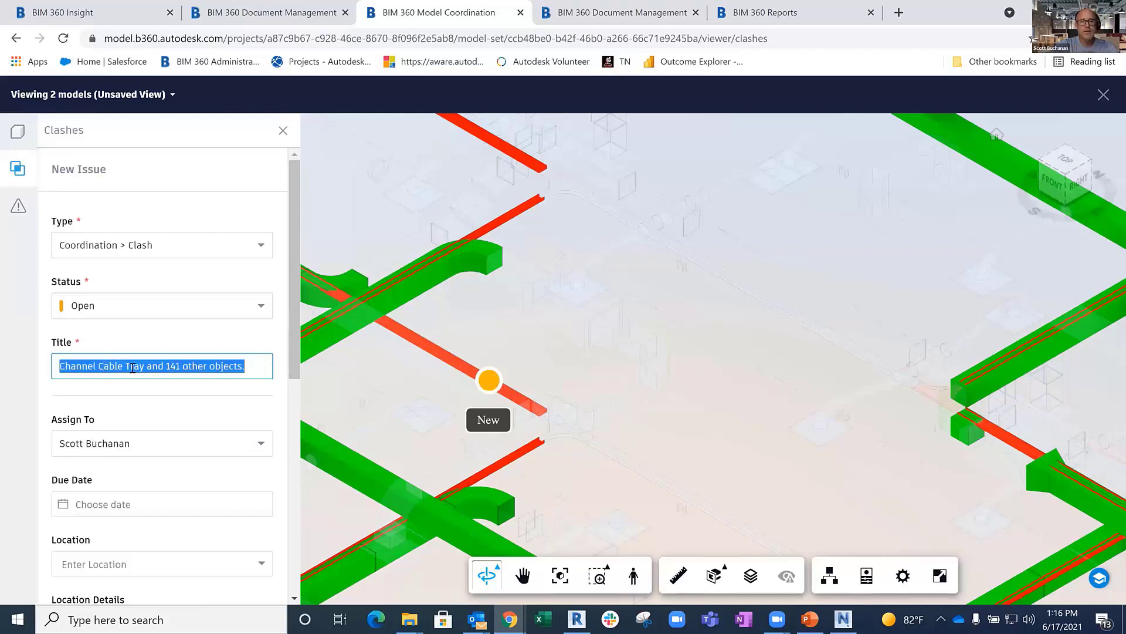
scroll(136, 366, down, 1)
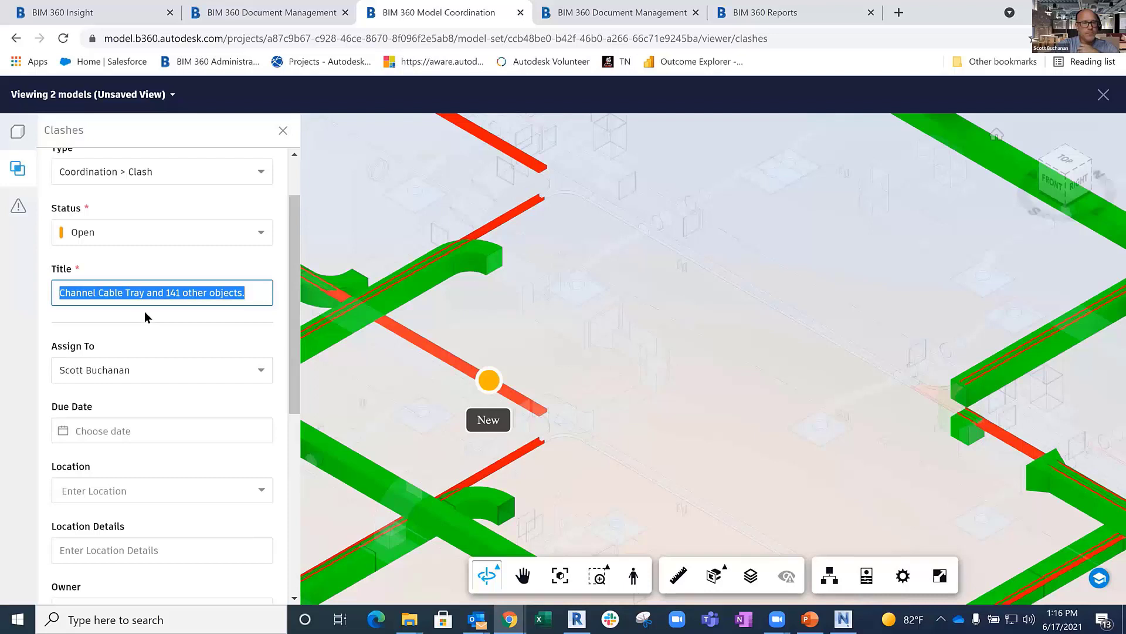
scroll(144, 311, down, 2)
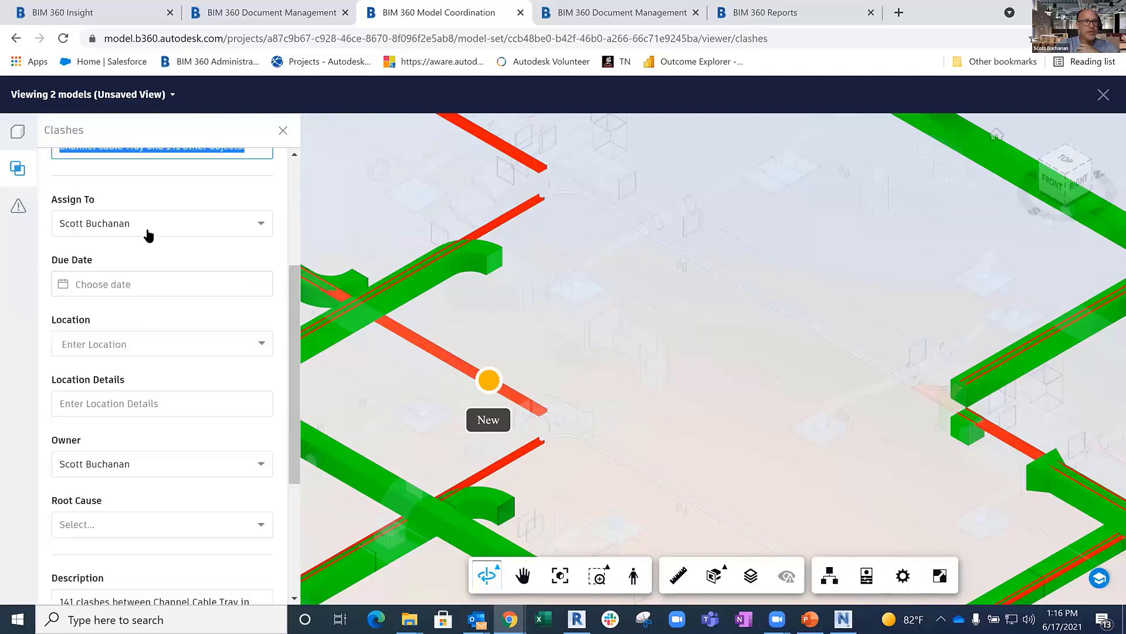
click(145, 228)
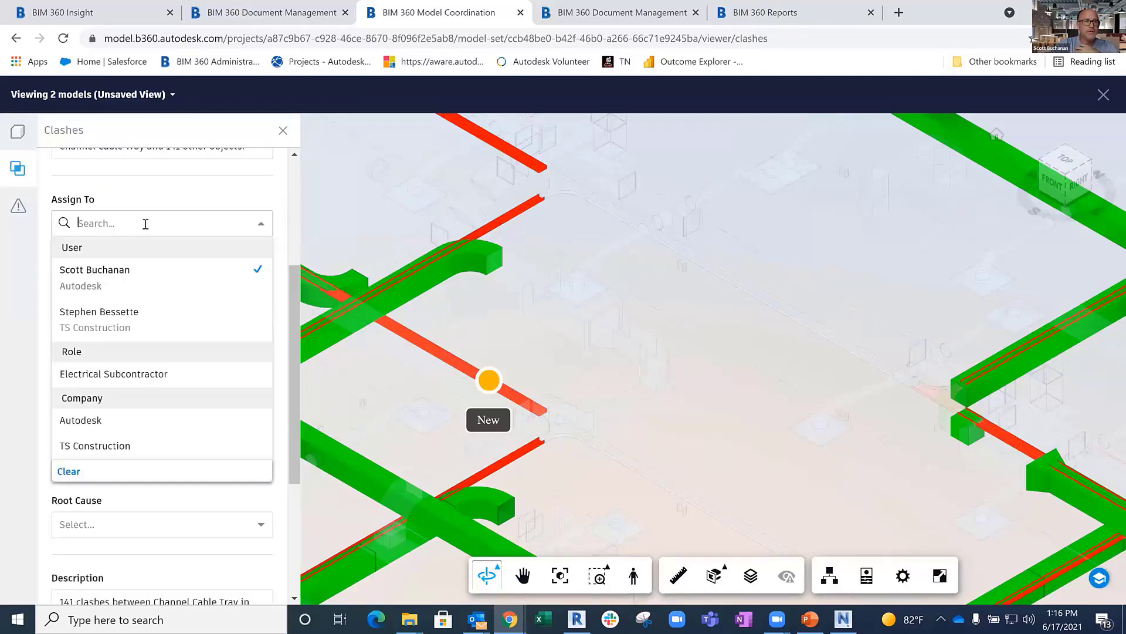
click(118, 317)
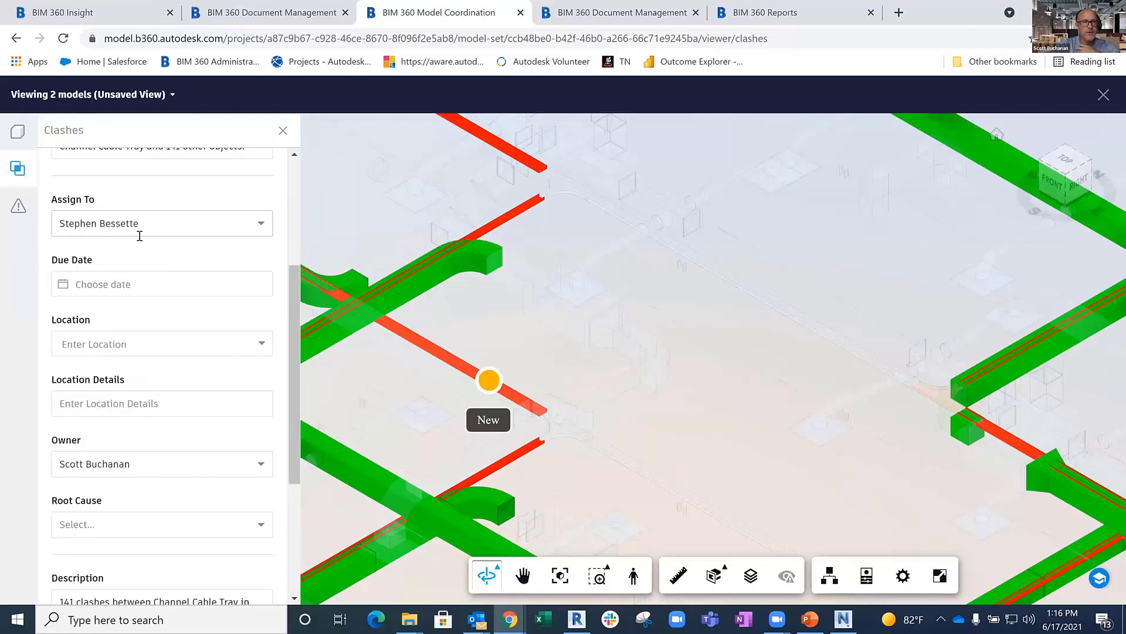
Set due date July 4, 2021 and clash group Electrical vs. Mechanical, then submit the issue
scroll(136, 237, down, 1)
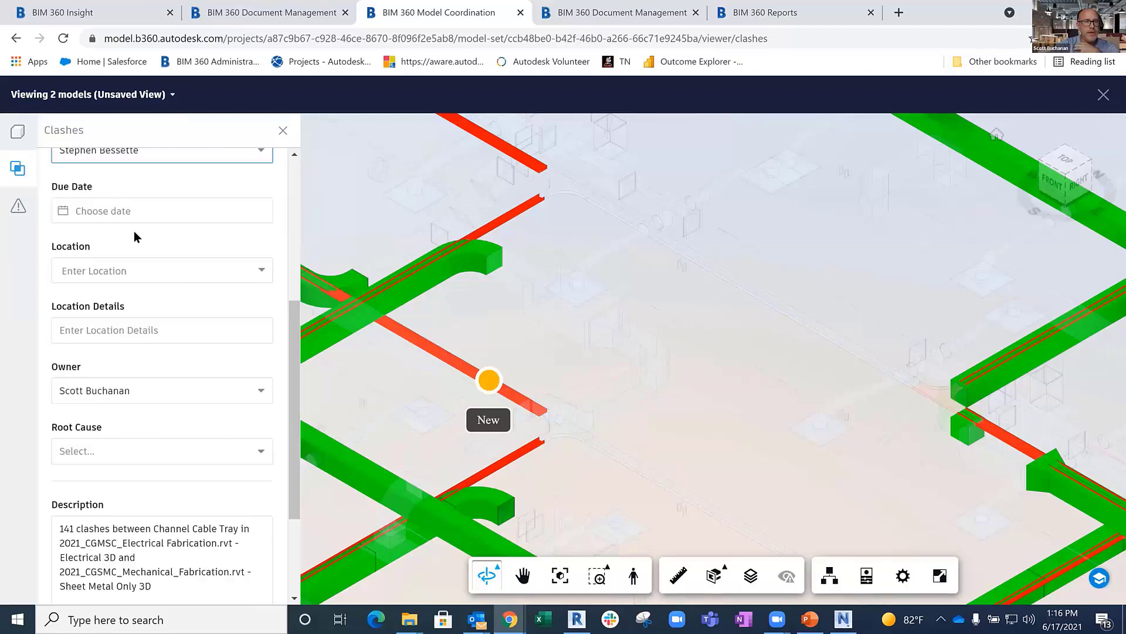
click(101, 217)
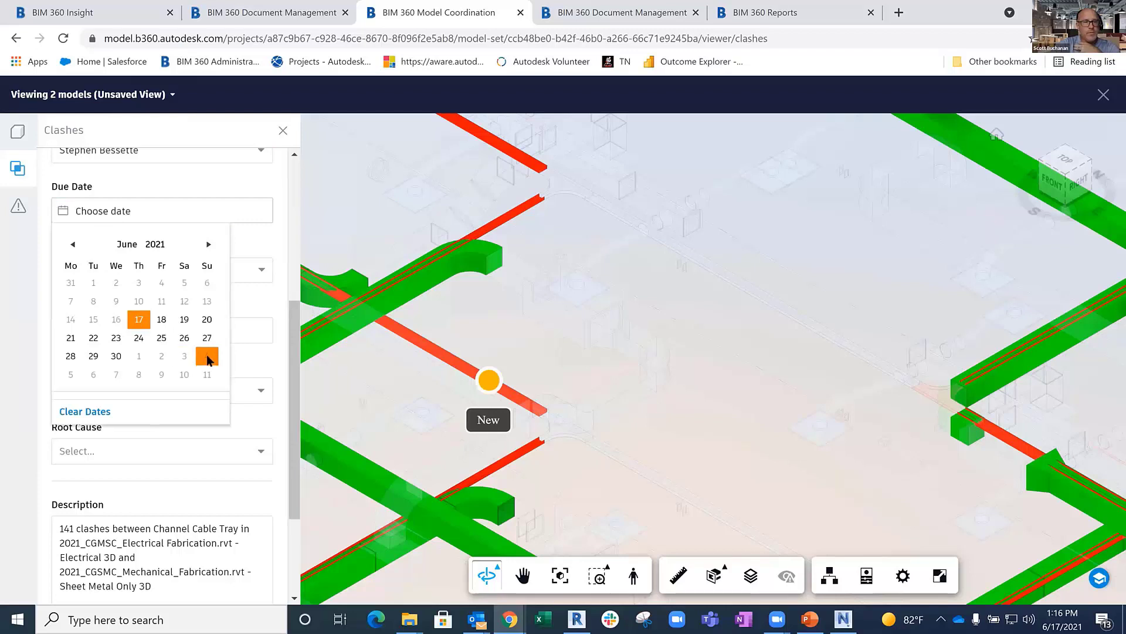
click(209, 244)
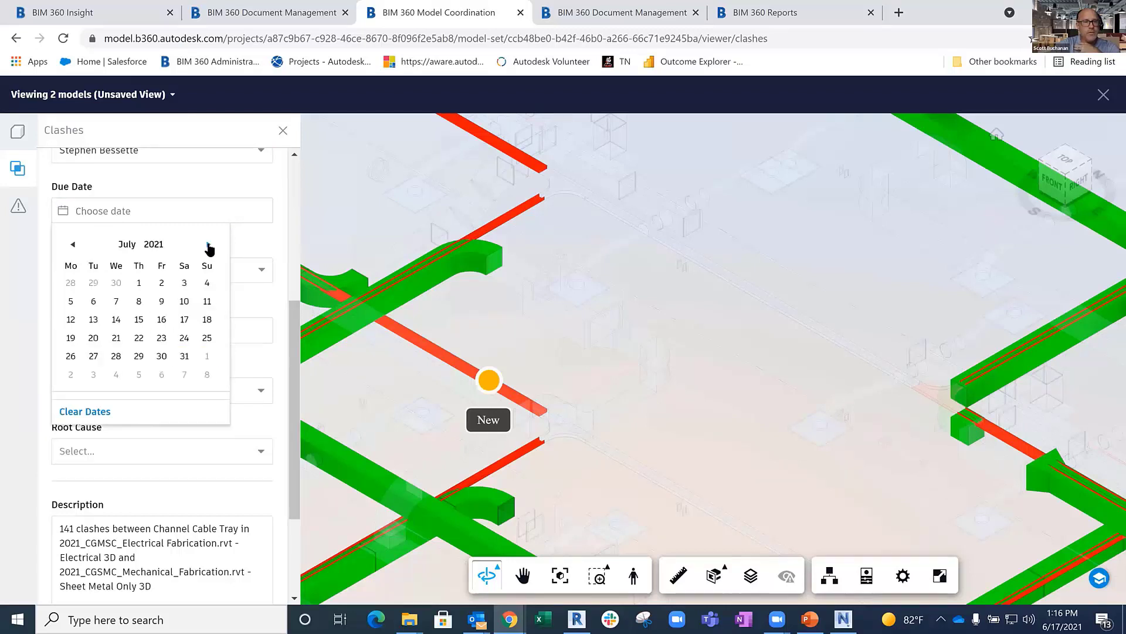
click(208, 286)
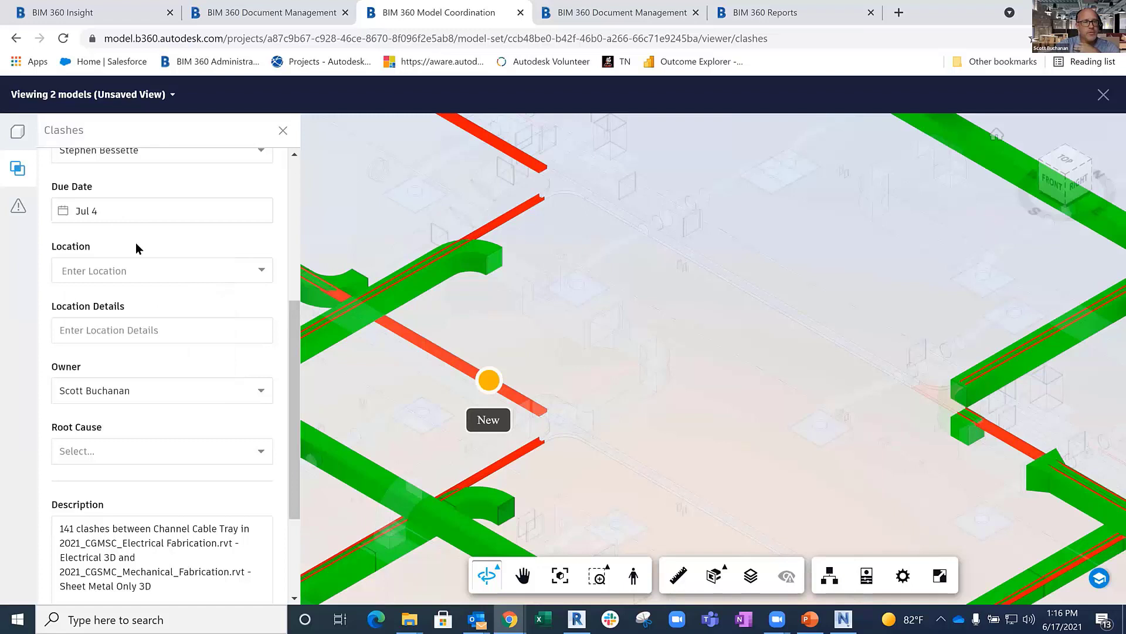
scroll(153, 379, down, 3)
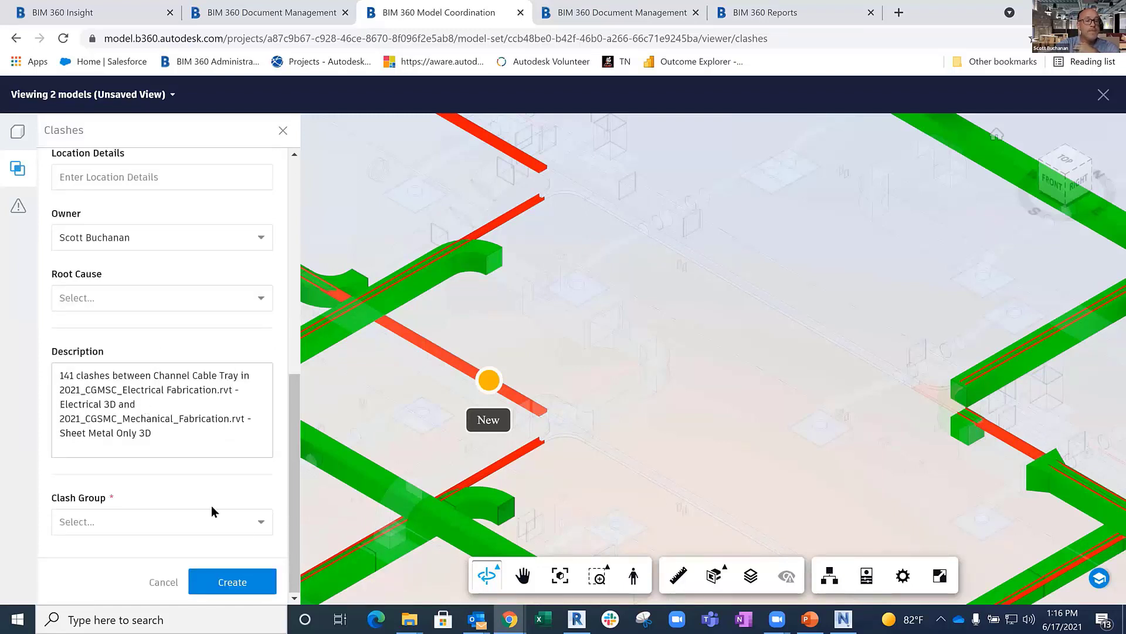
click(256, 524)
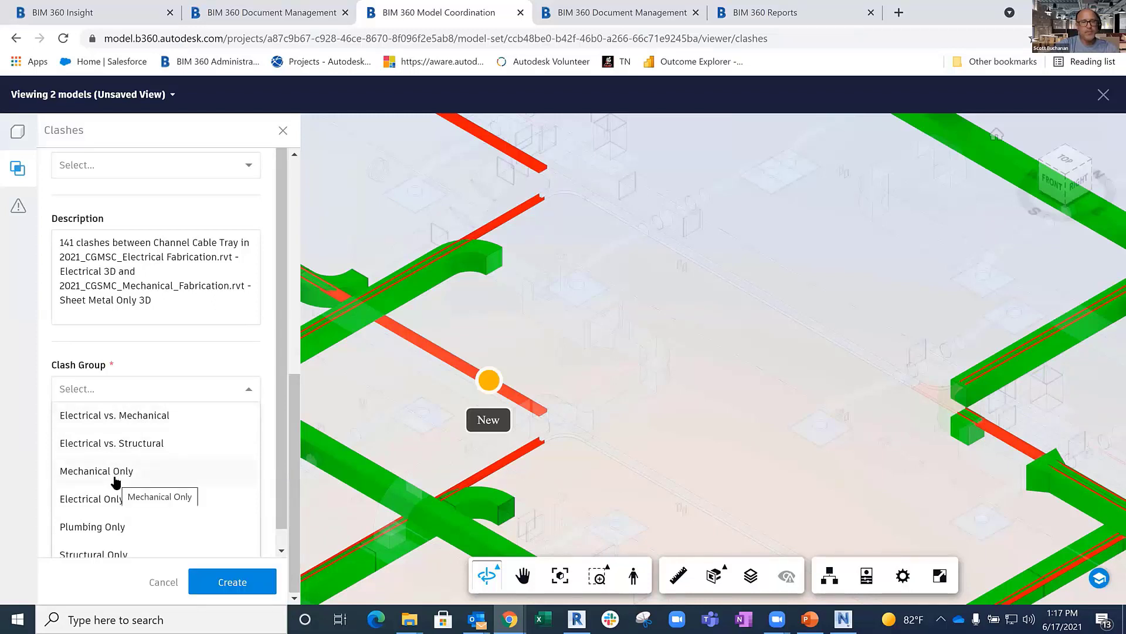
click(112, 420)
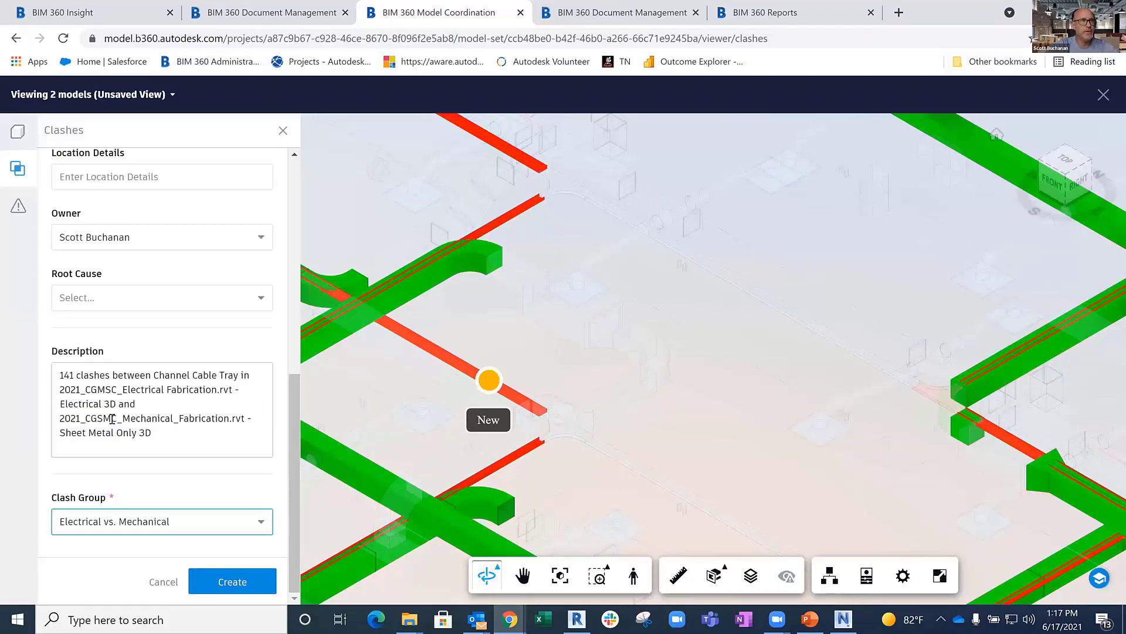
click(225, 583)
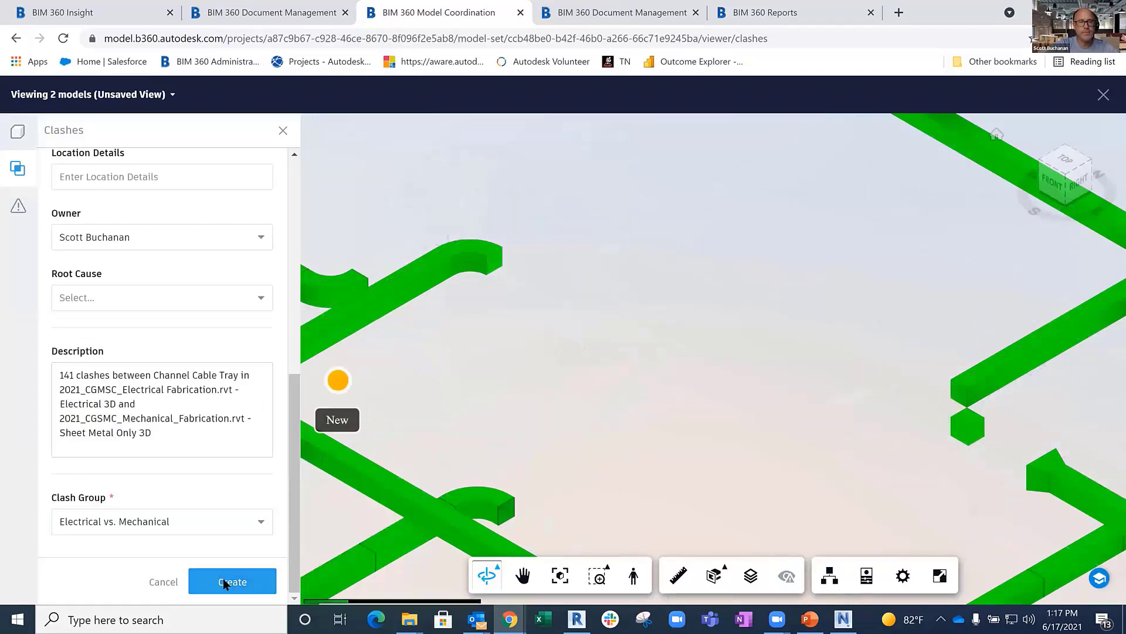
Save the issue for the 141 Channel Cable Tray clashes, then check the empty saved-views list
click(229, 581)
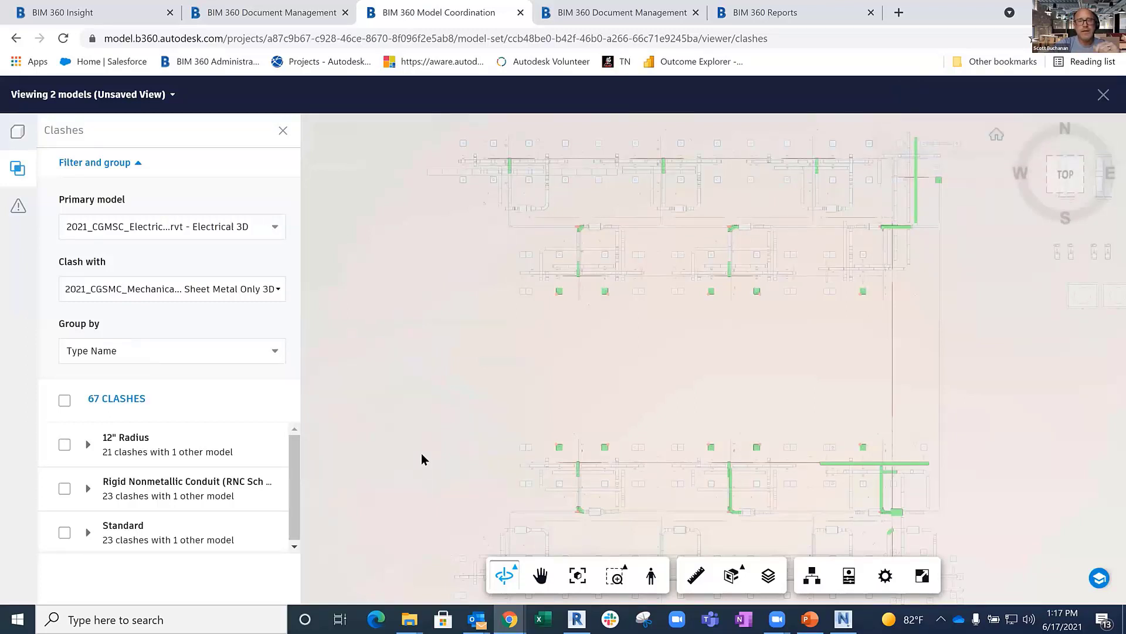
click(172, 95)
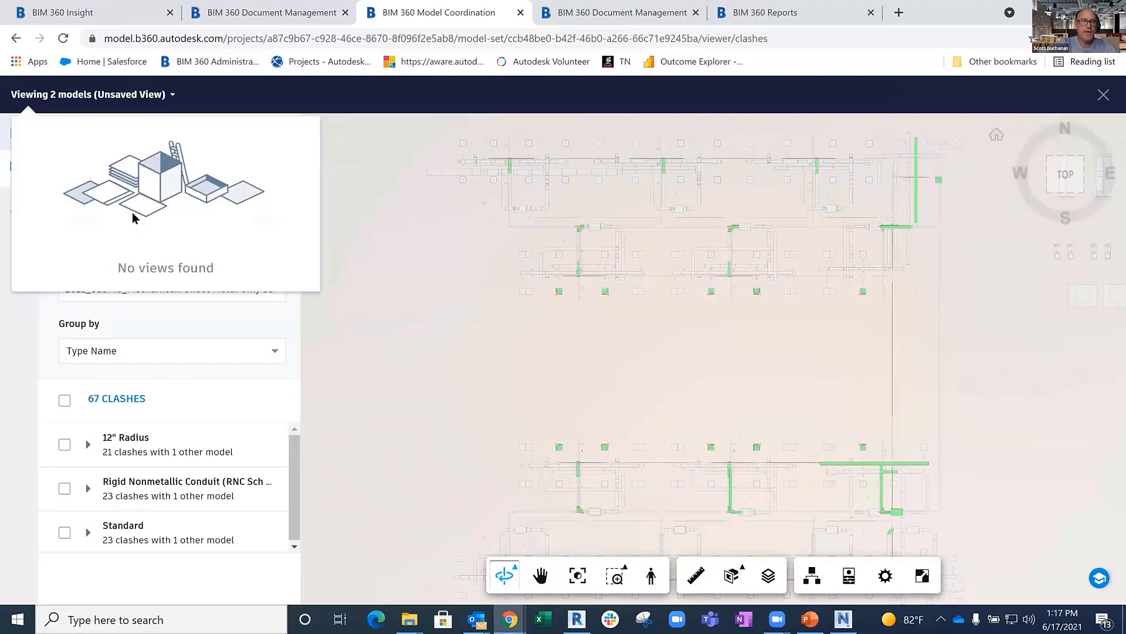
click(227, 111)
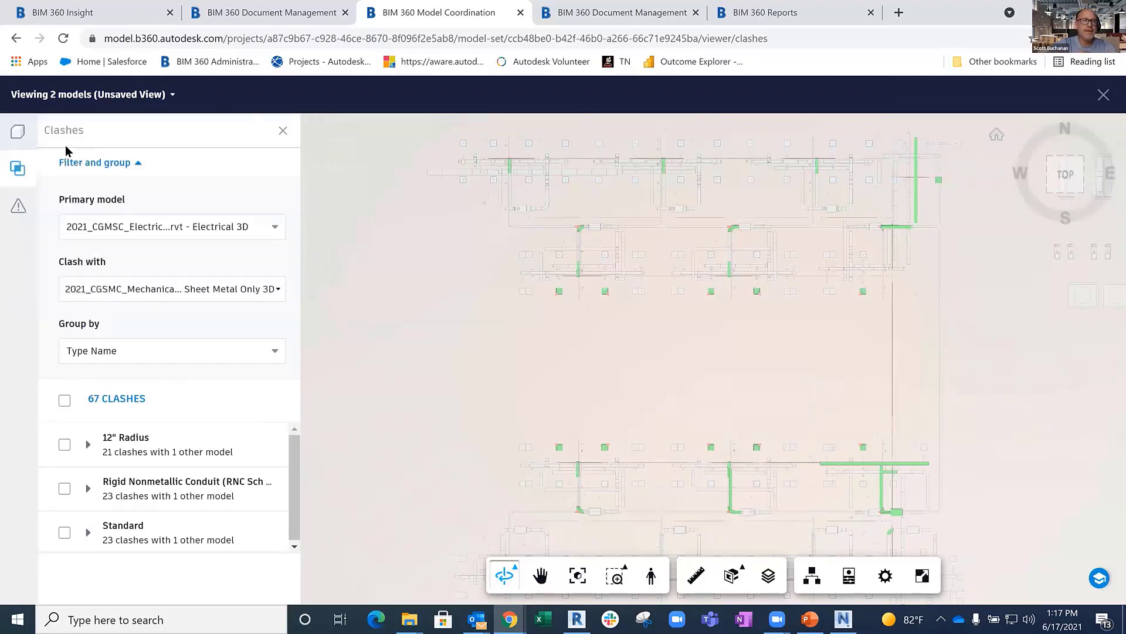
Save the current two-model view titled 'Electrical vs. Sheet Metal' with Privacy set to PUBLISHED
click(22, 137)
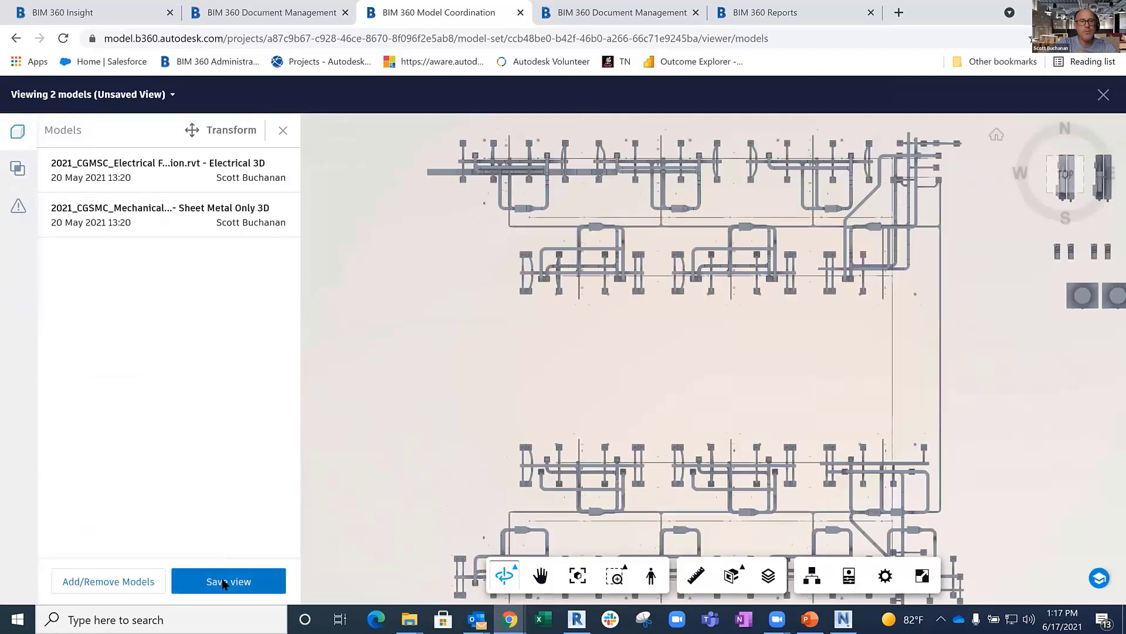
click(225, 581)
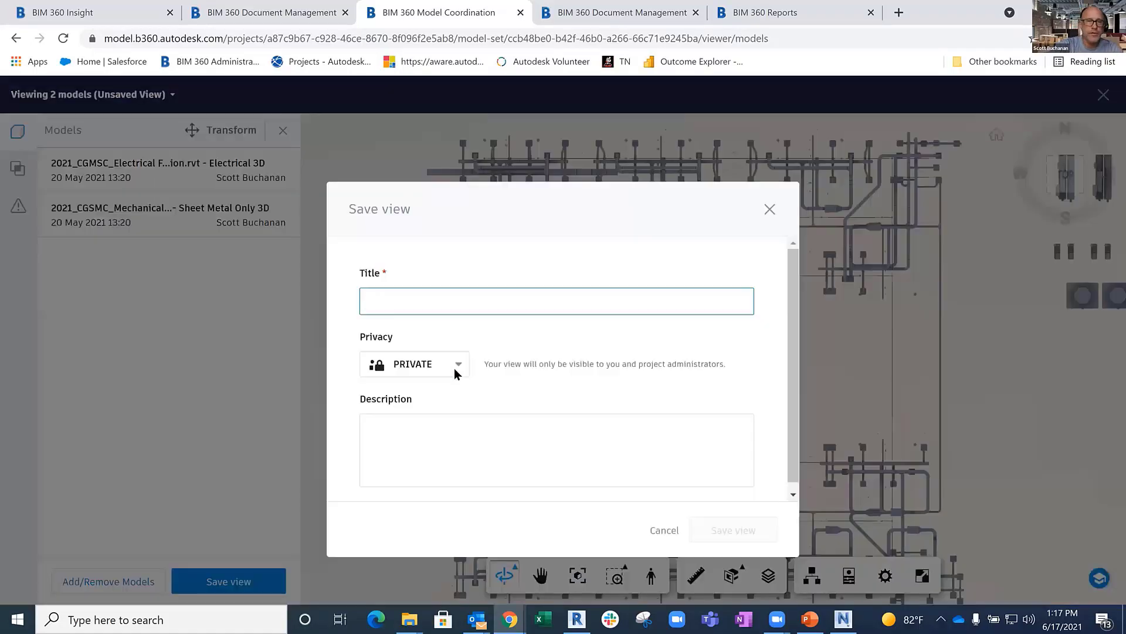
text(Eele)
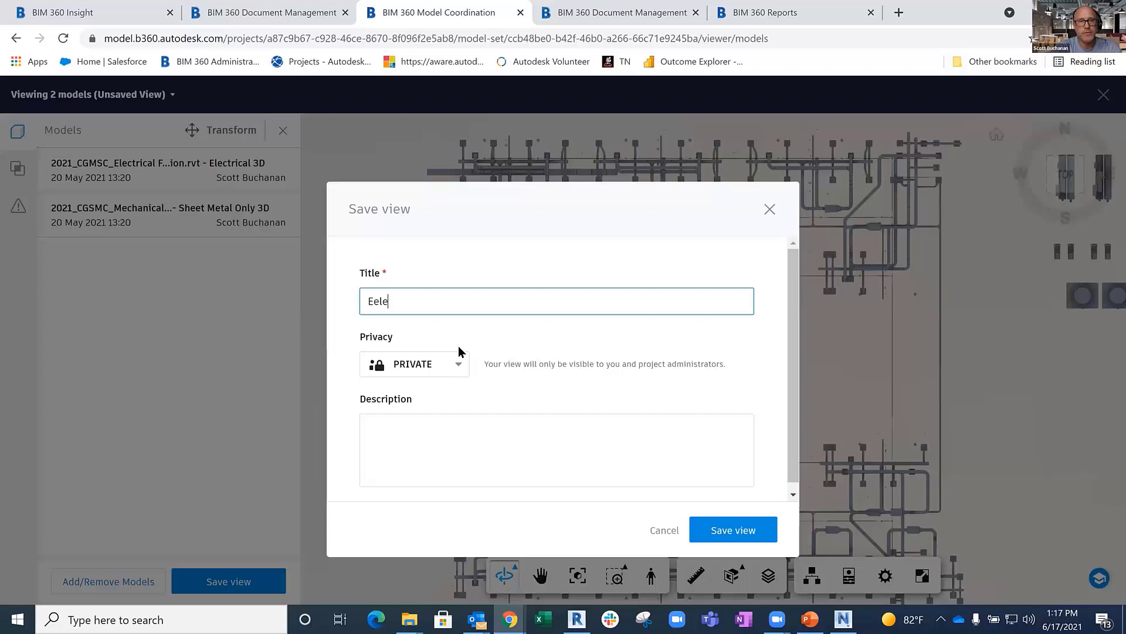
key(BackSpace)
key(BackSpace)
key(BackSpace)
text(lectrical vs. Sheet Metal)
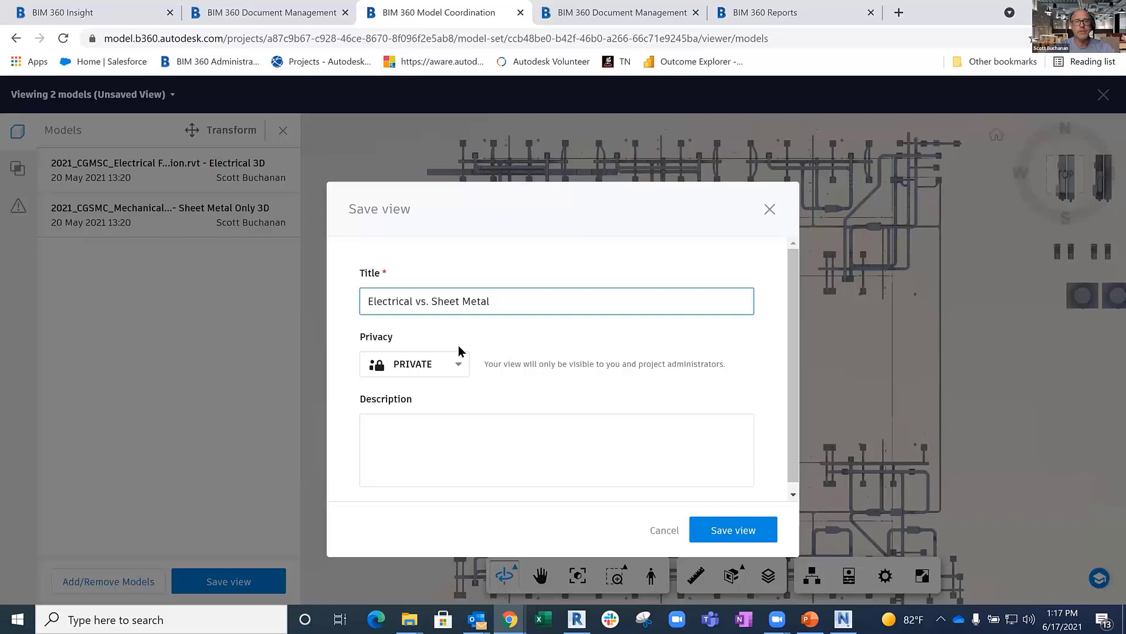
click(429, 365)
click(423, 391)
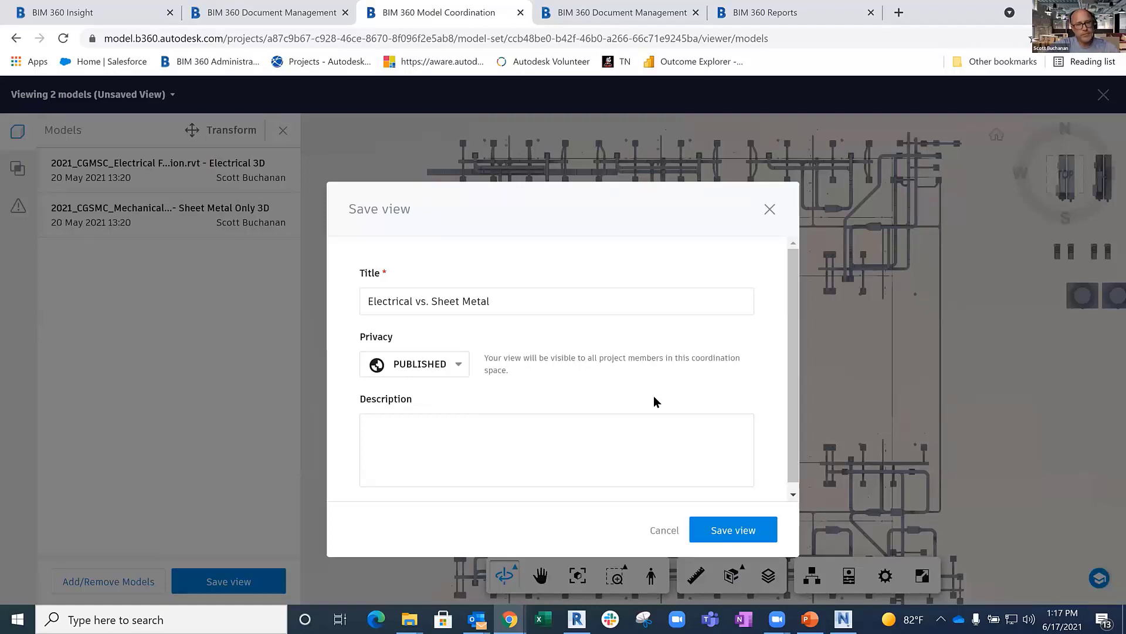
click(747, 535)
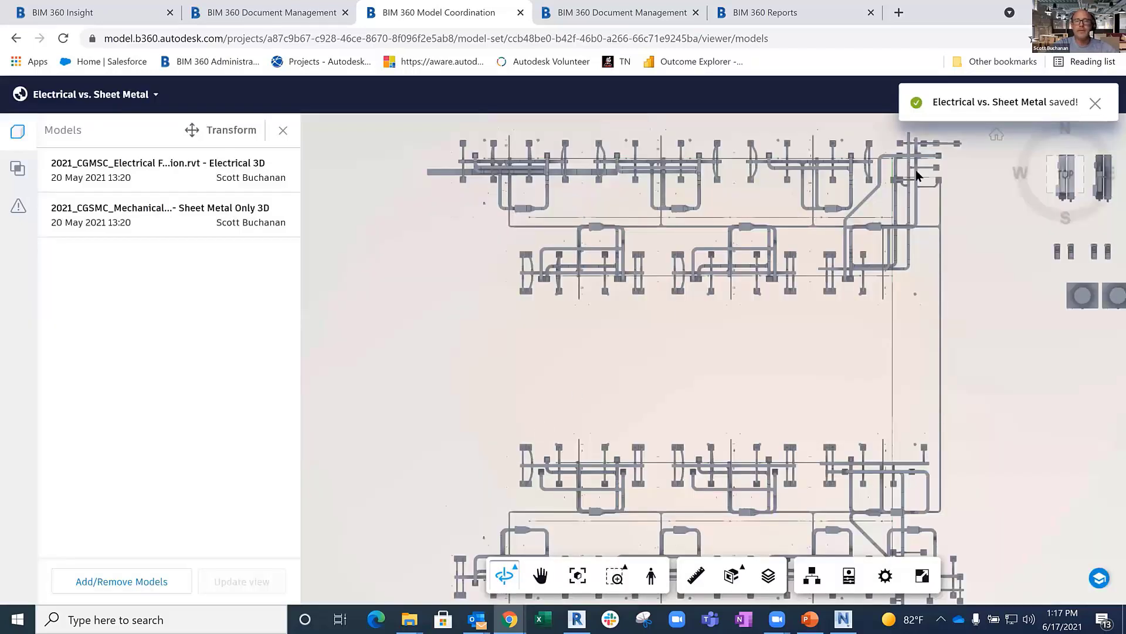
Show the project's Views list with Electrical vs. Sheet Metal, then switch to Navisworks Manage 2022
click(1096, 104)
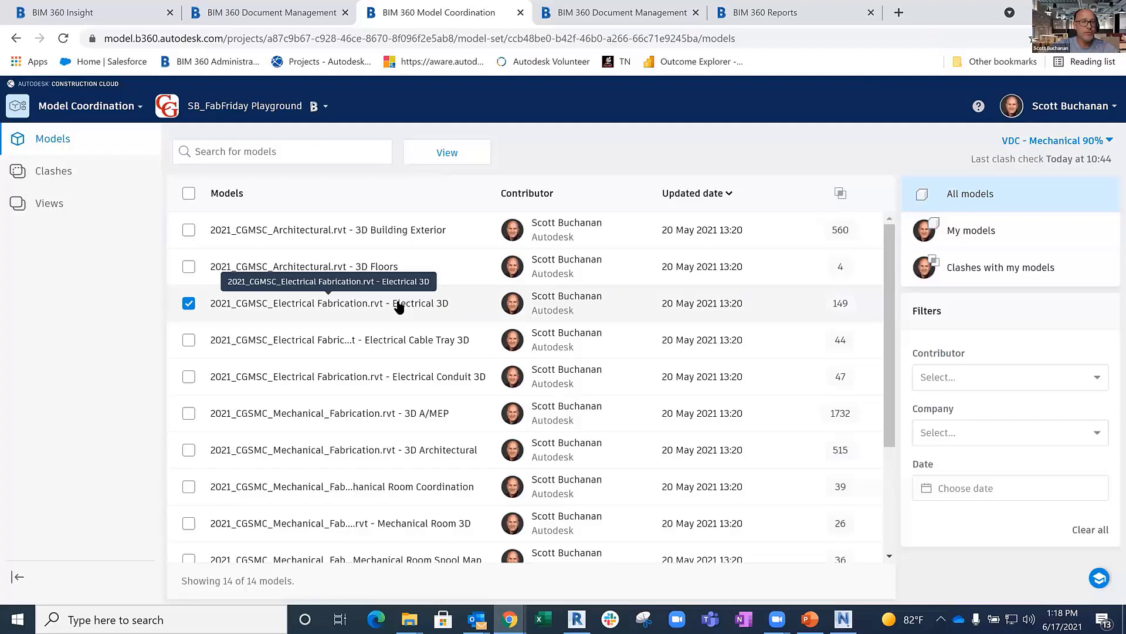
click(188, 303)
scroll(187, 280, down, 3)
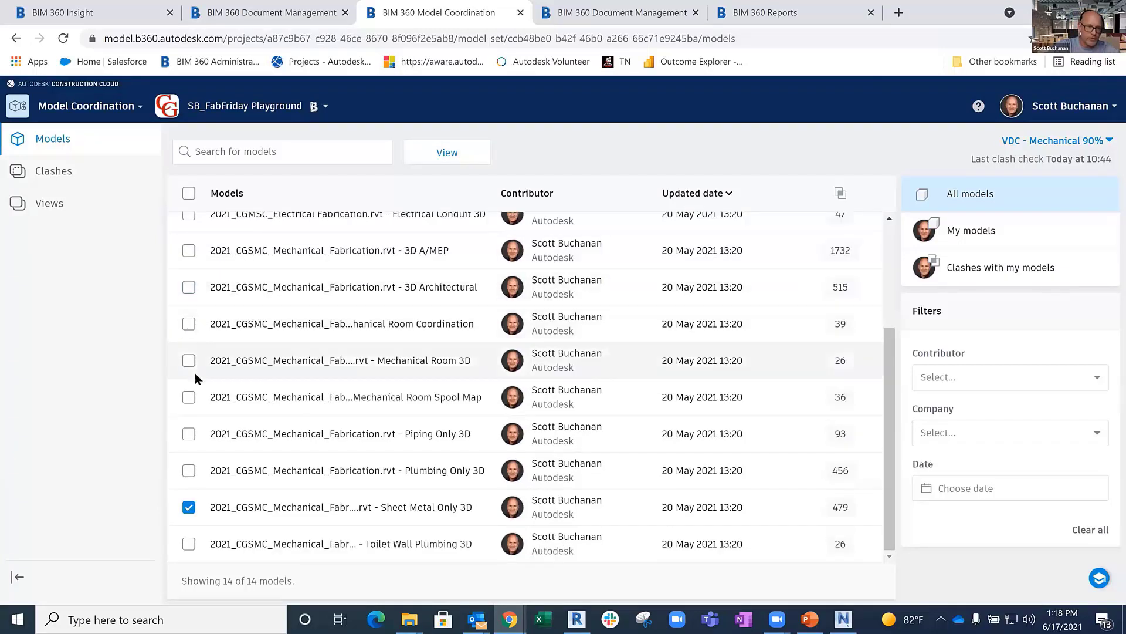
click(52, 202)
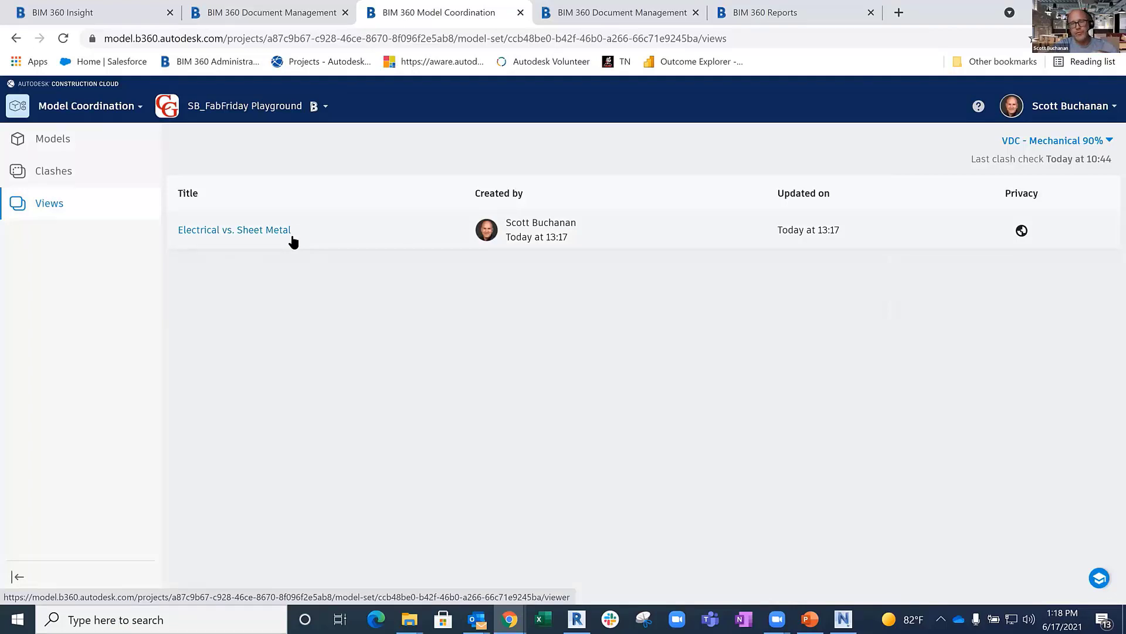
click(844, 619)
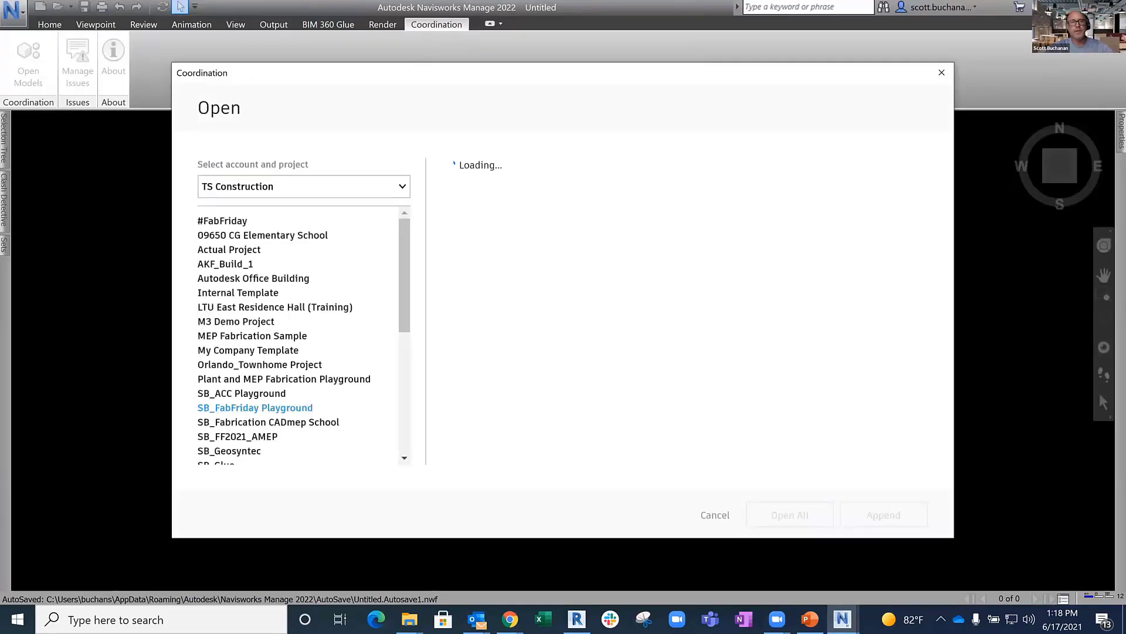
Pick SB_FabFriday Playground, keep VDC - Mechanical 90%, and tick the Electrical vs. Sheet Metal view
click(230, 409)
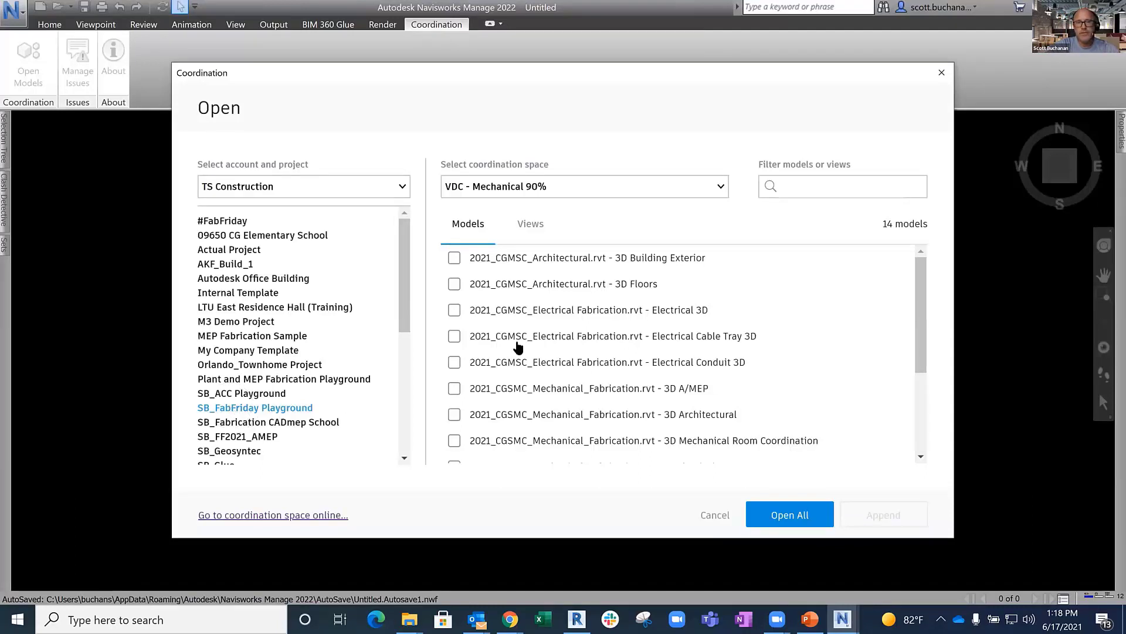
scroll(596, 267, down, 3)
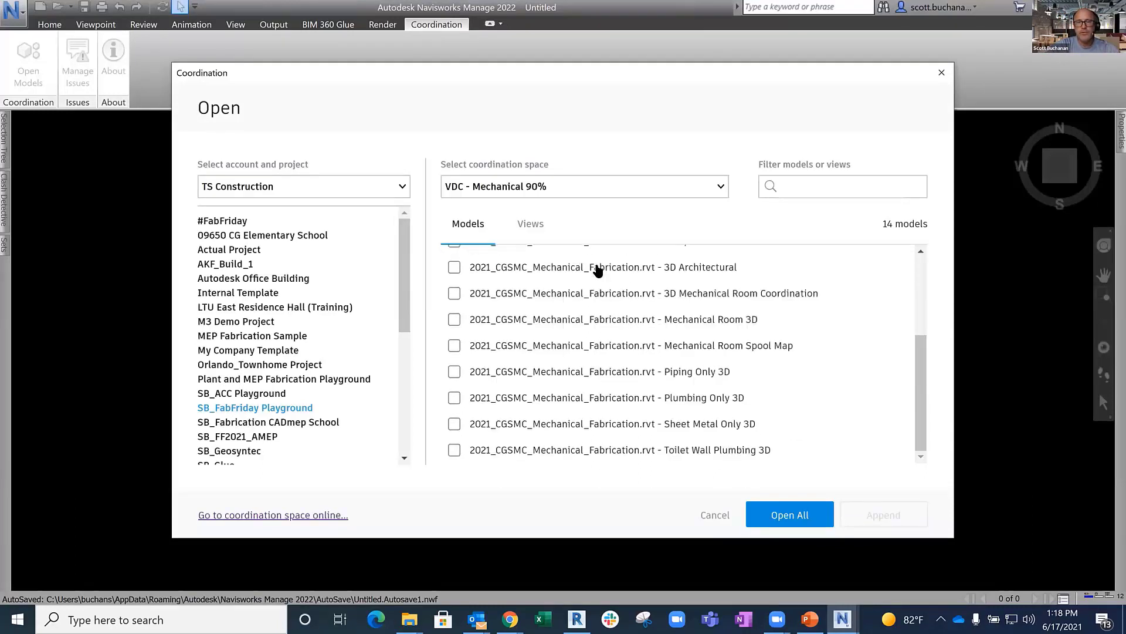
scroll(596, 268, up, 3)
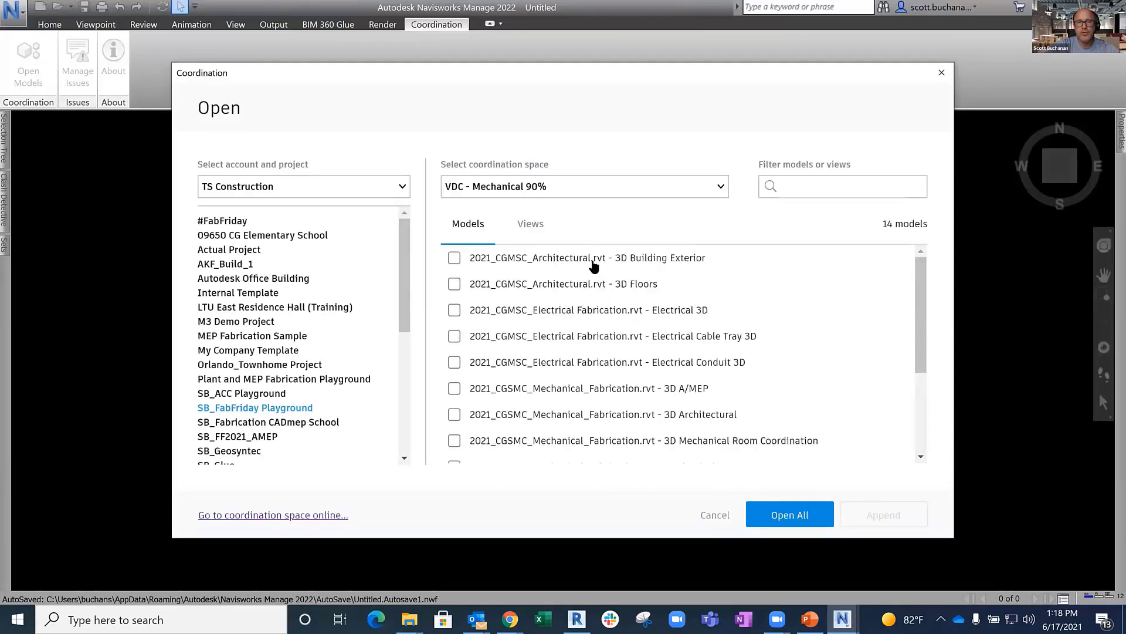
click(537, 196)
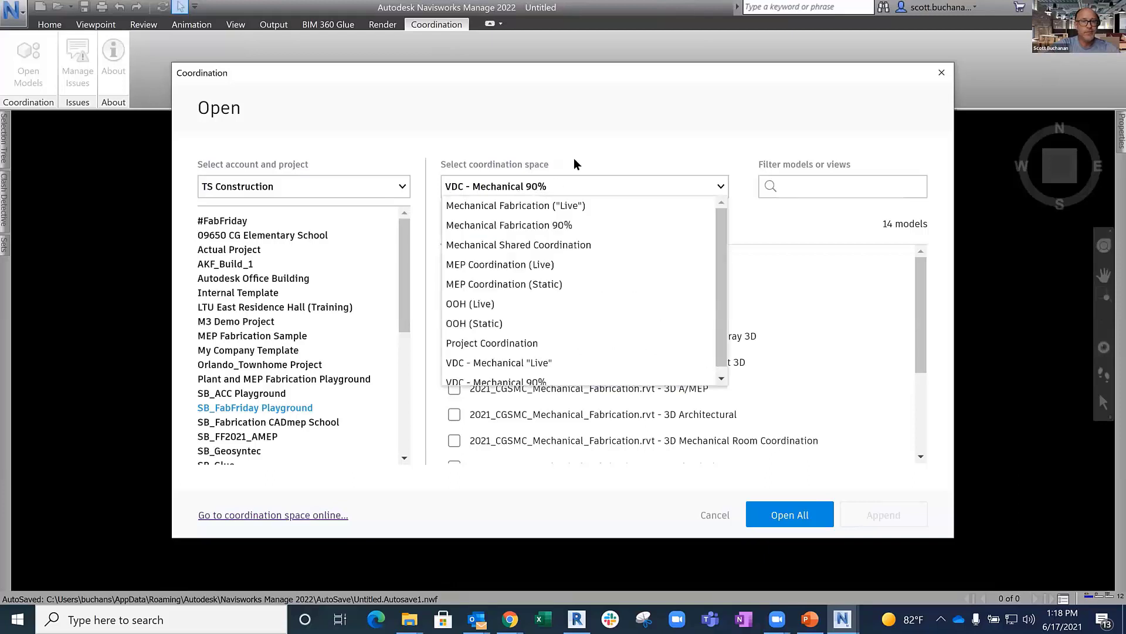
click(574, 158)
click(531, 226)
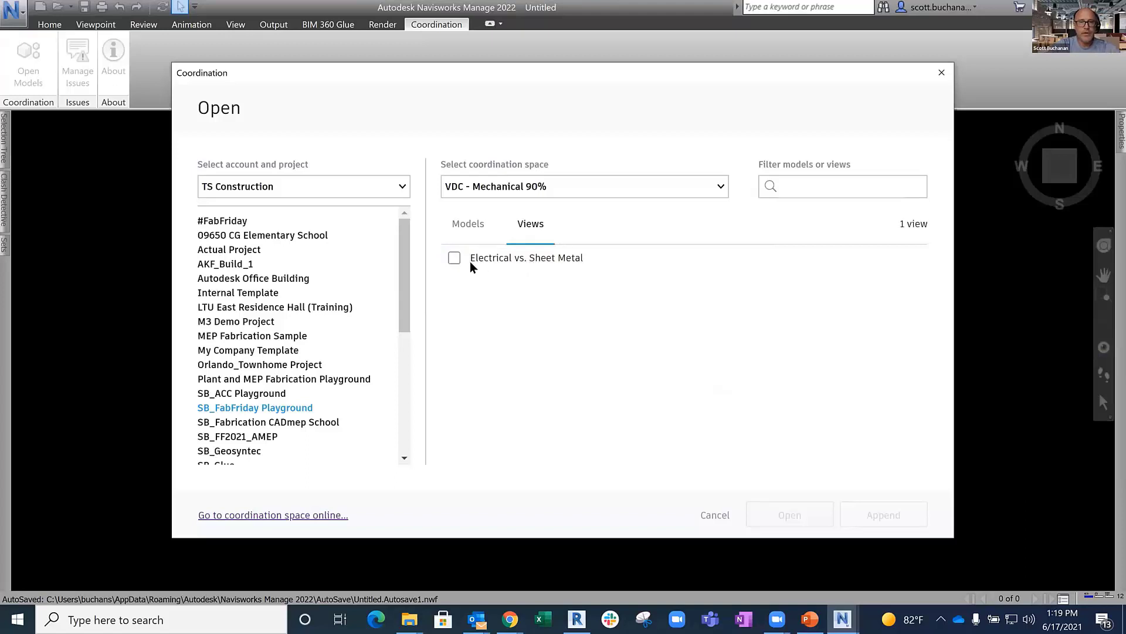
click(454, 260)
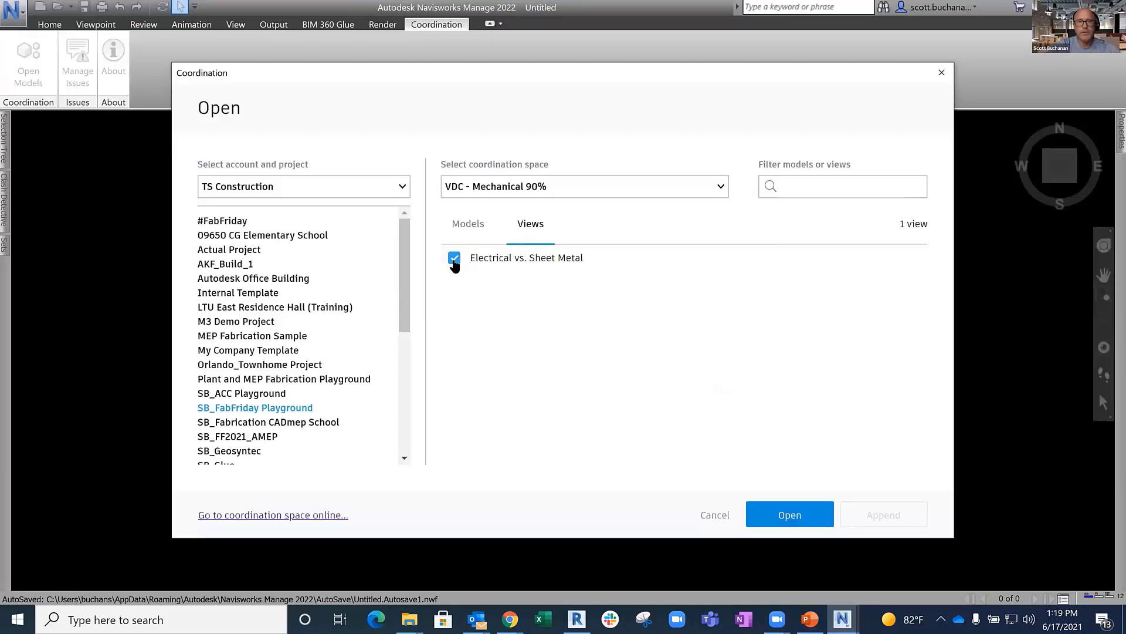
Load the Electrical vs. Sheet Metal view so the Issues panel lists issues #21 and #20
click(785, 514)
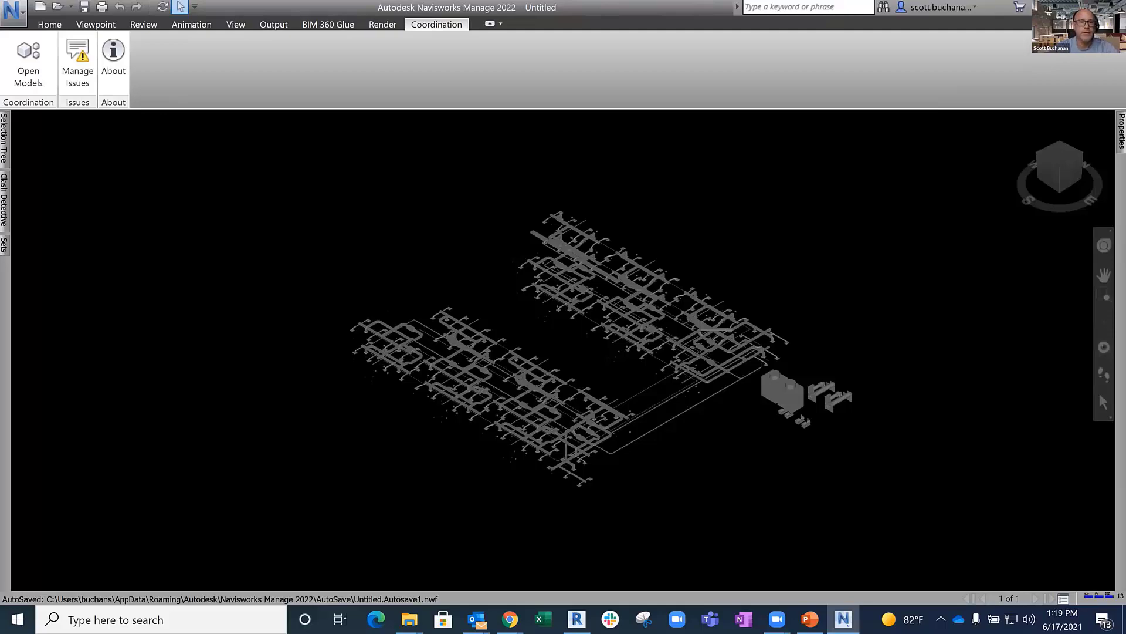
scroll(528, 360, up, 3)
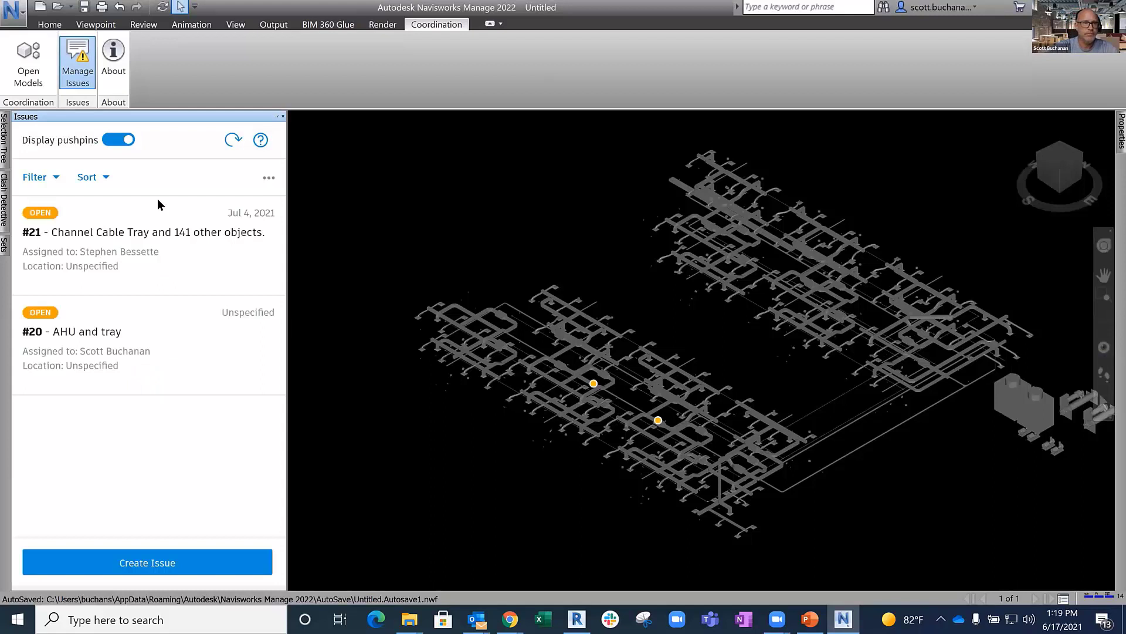
Open issue #21 and review its details and Activity history
click(199, 233)
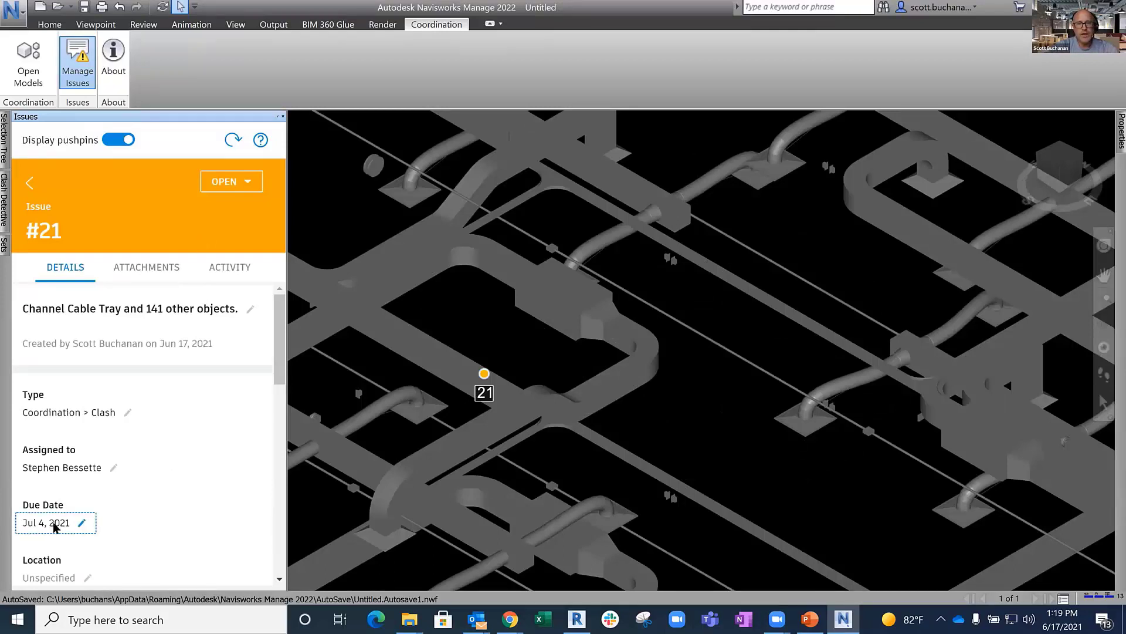
scroll(221, 471, down, 10)
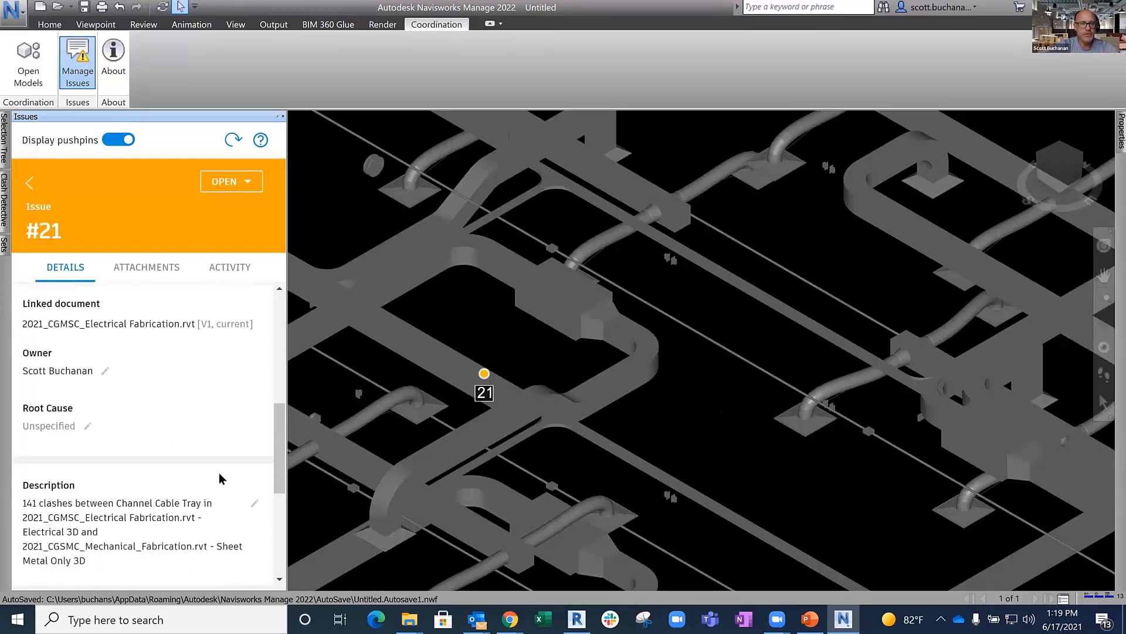
scroll(221, 475, down, 1)
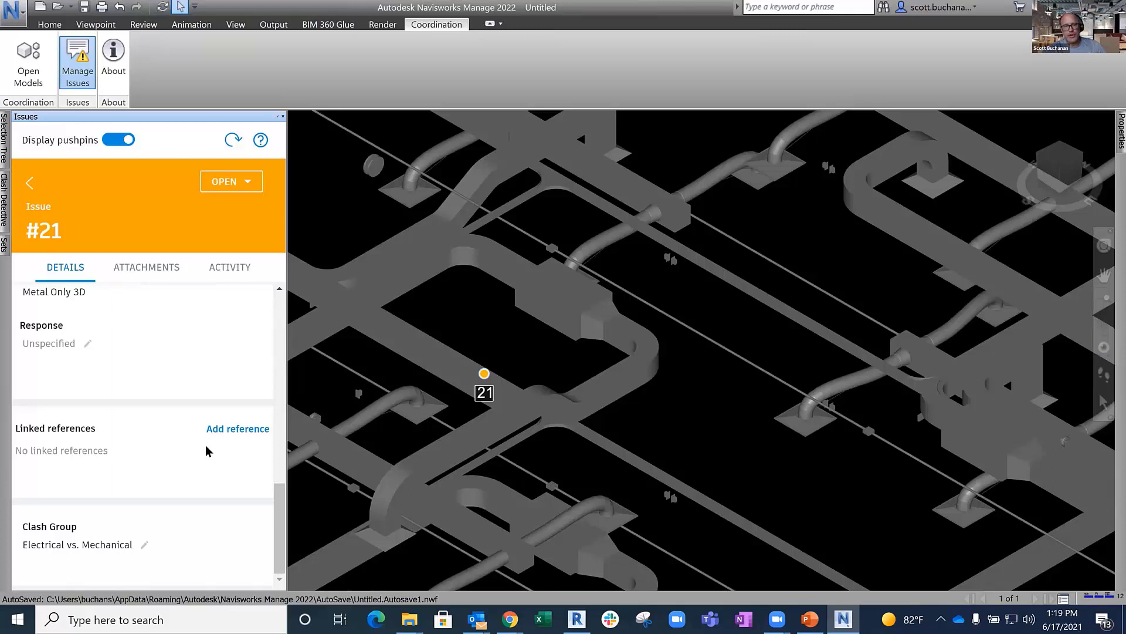
click(216, 271)
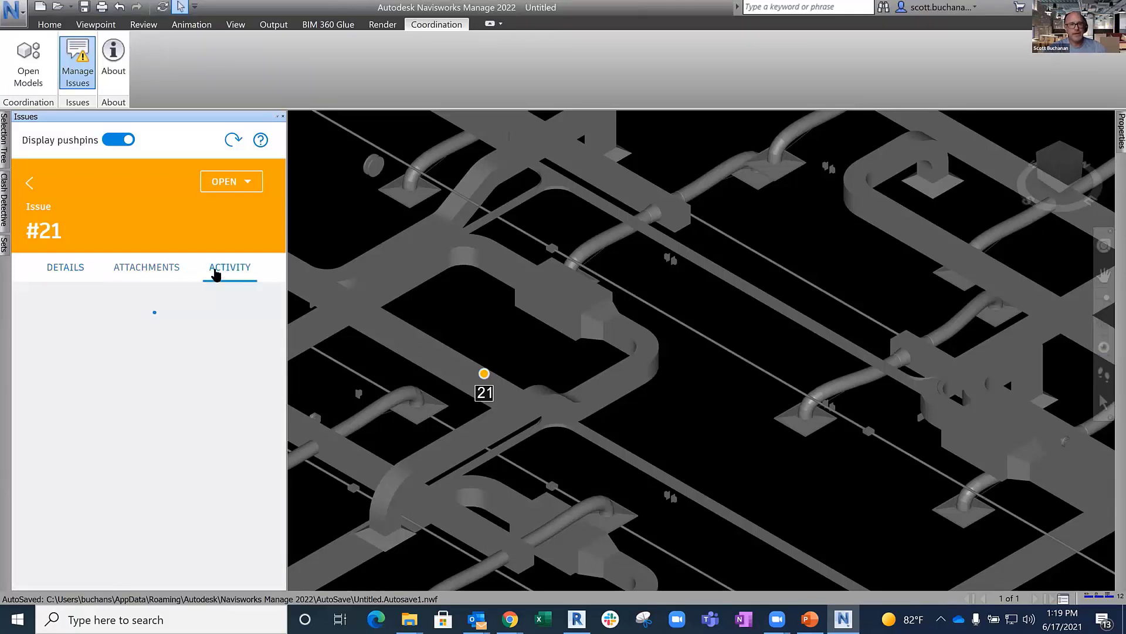
Draft the comment 'moved tray to clear' and change issue #21's status to Answered
click(76, 555)
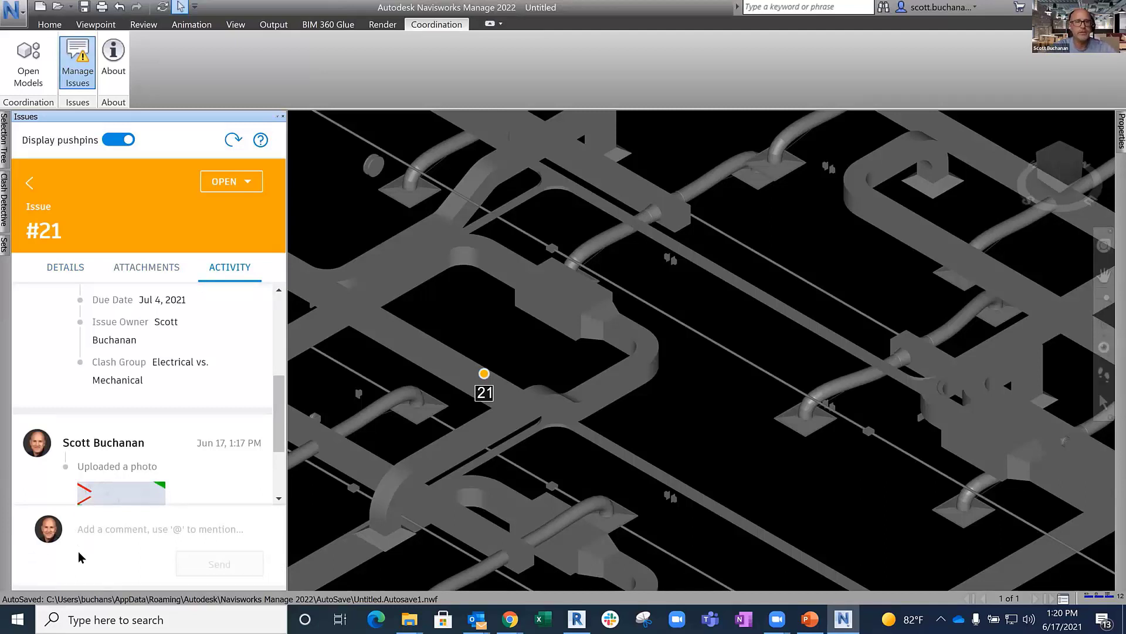
click(231, 184)
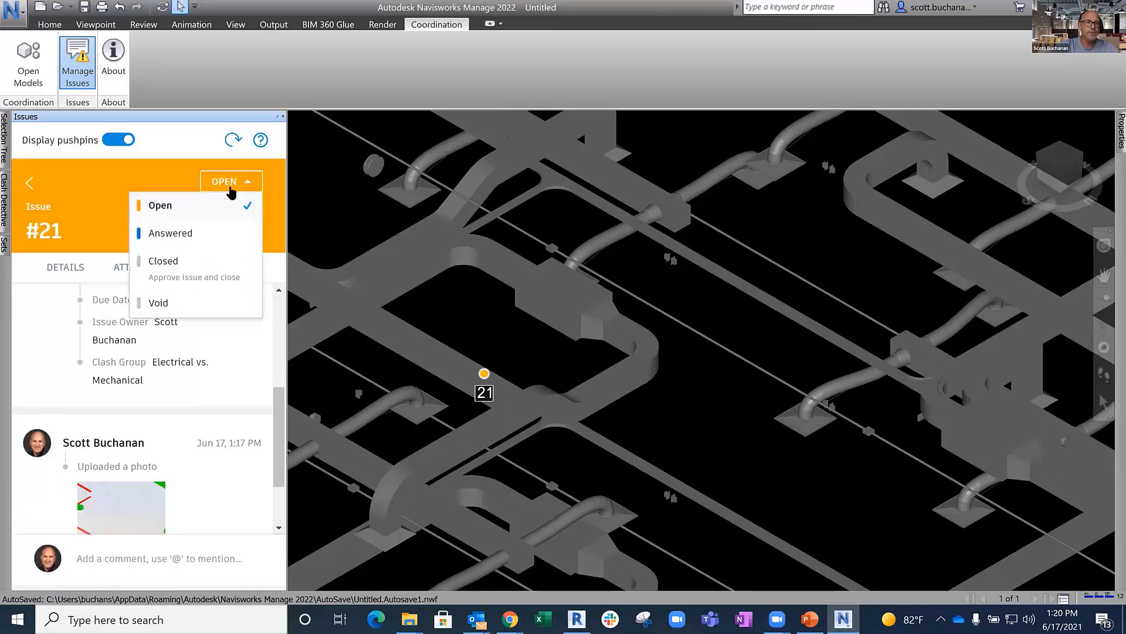
click(97, 562)
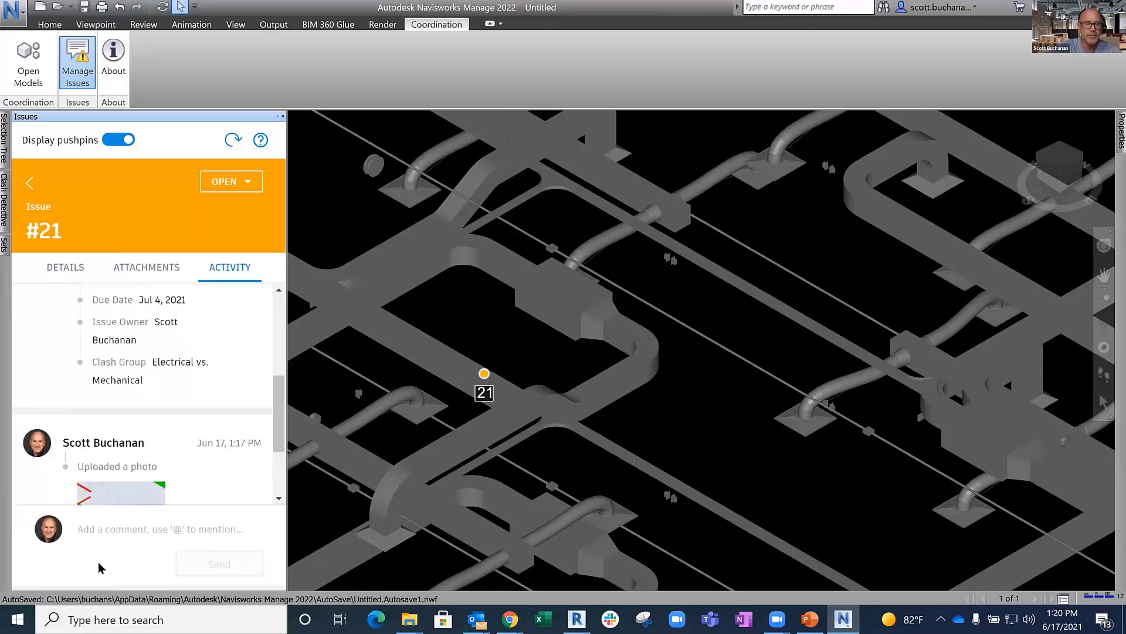
text(moved tray )
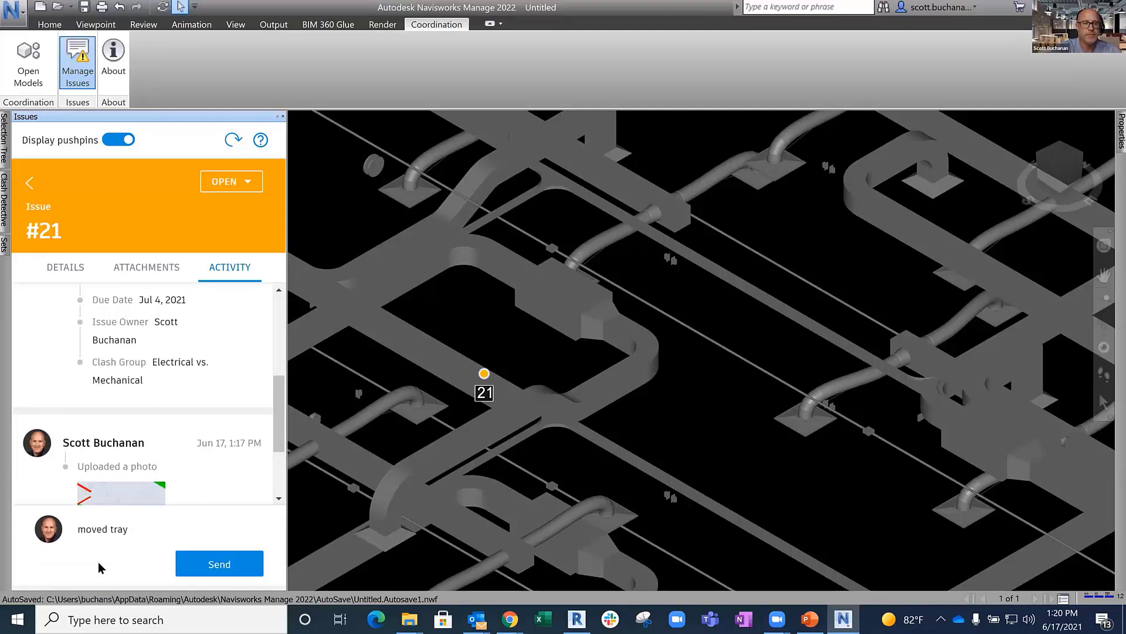
text(to clear)
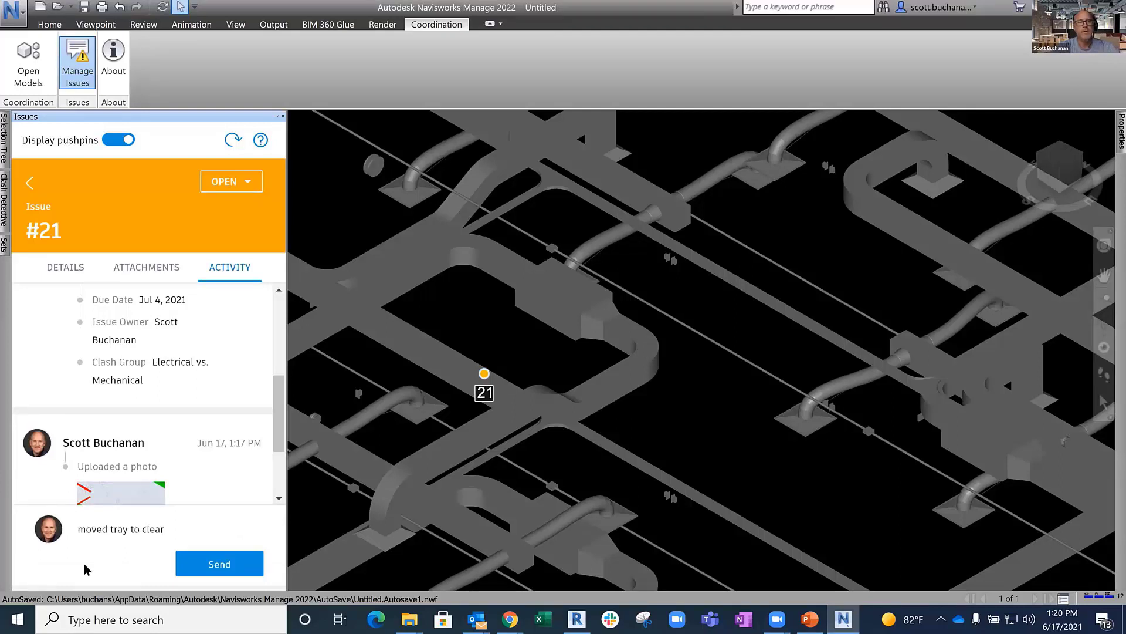
click(238, 186)
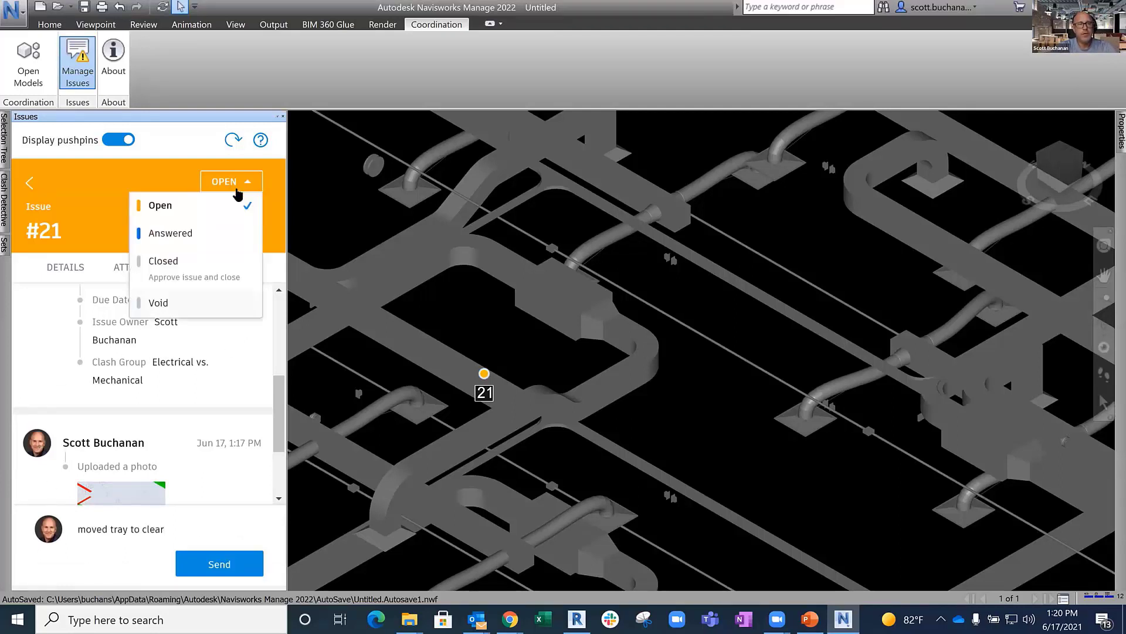
click(195, 233)
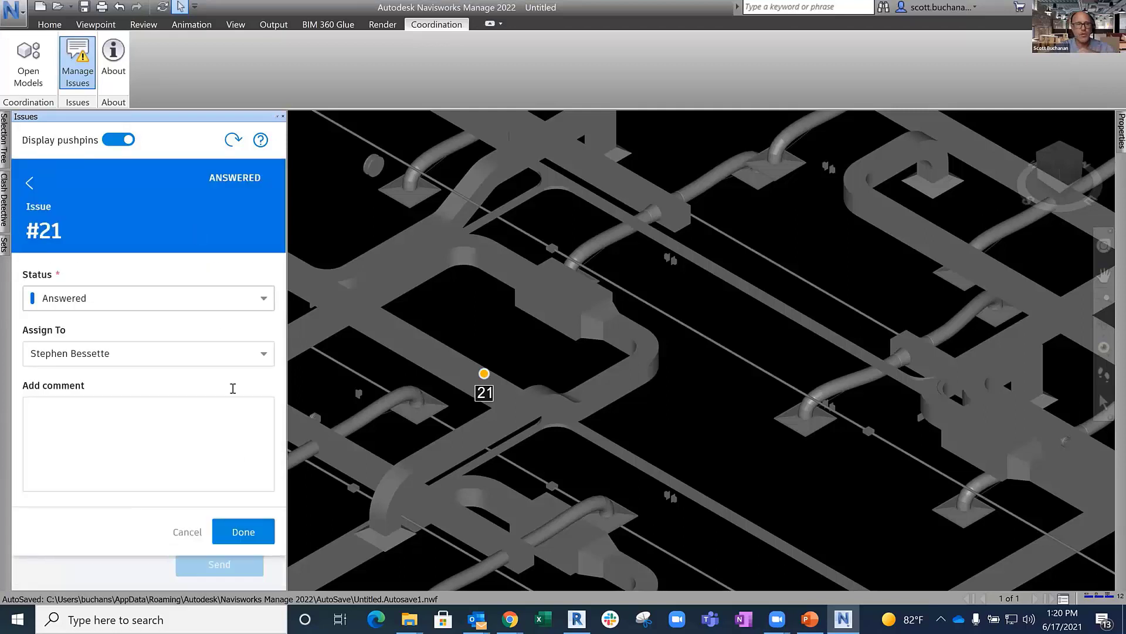
click(243, 532)
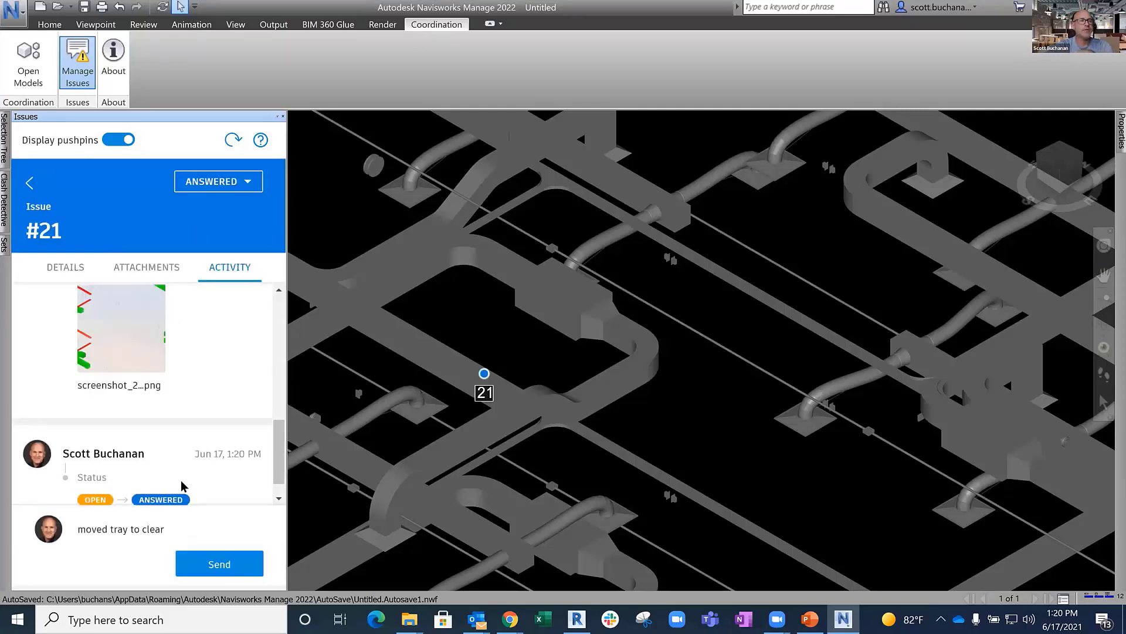
Close the issues list and bring up the Sets window
click(283, 116)
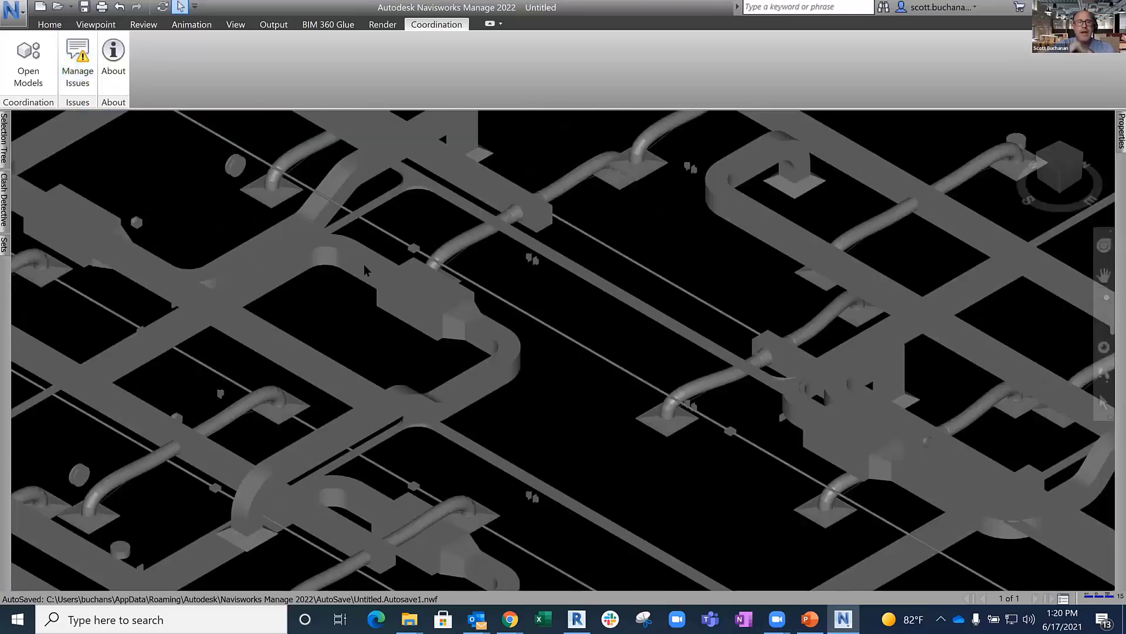
scroll(364, 270, down, 5)
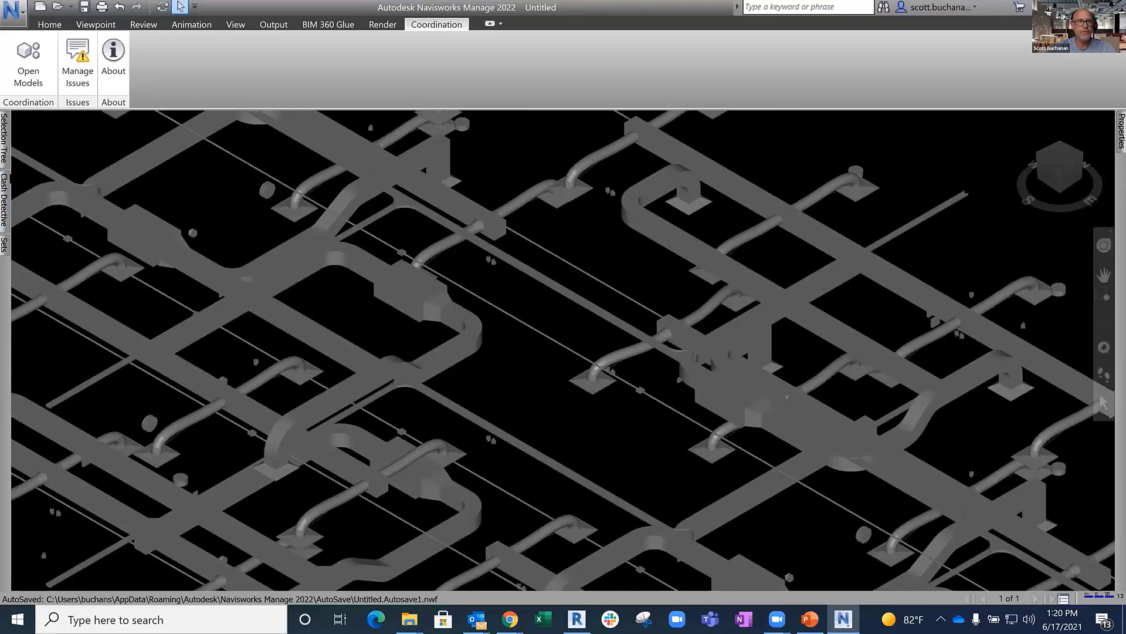
click(5, 187)
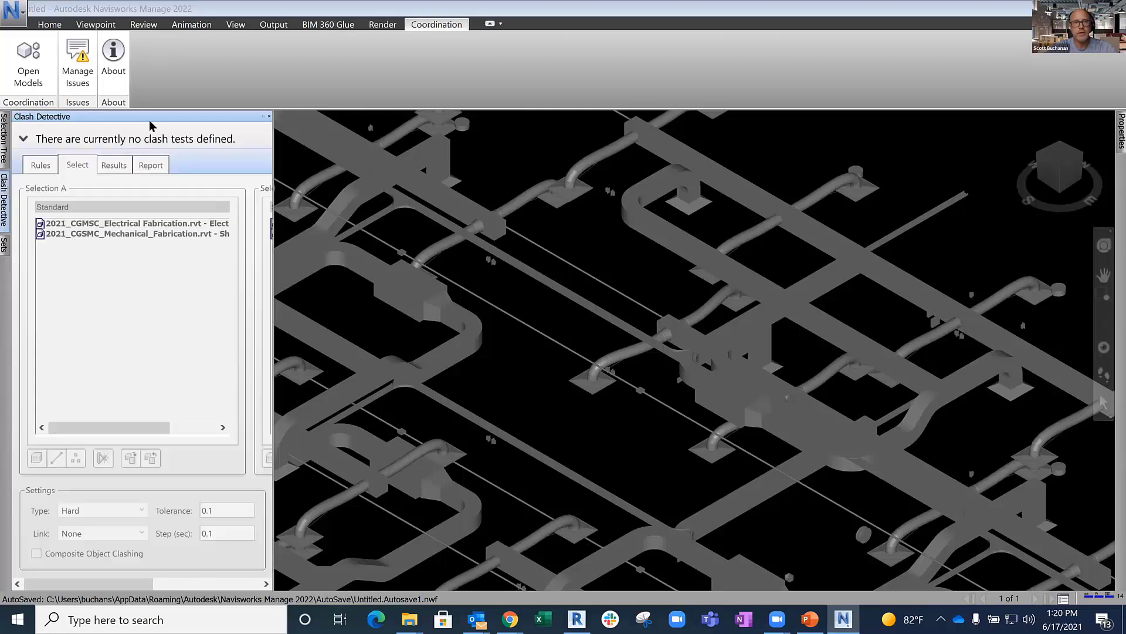
click(5, 151)
click(5, 246)
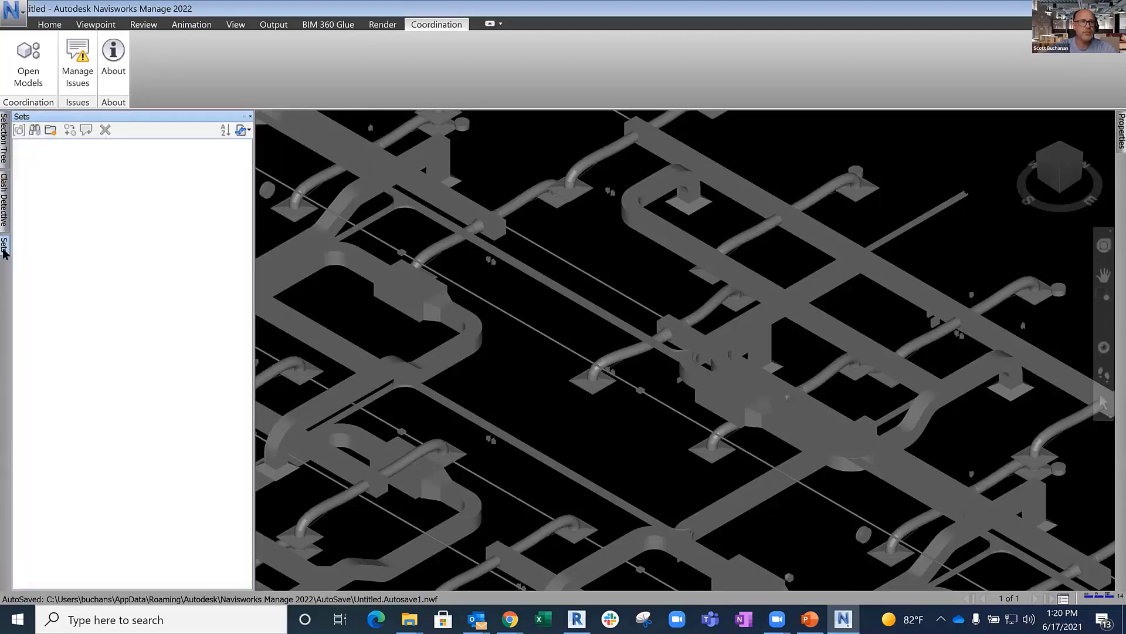
Import VDC - Electrical Search Sets.xml and select every tray in the Cable Tray set
right_click(118, 170)
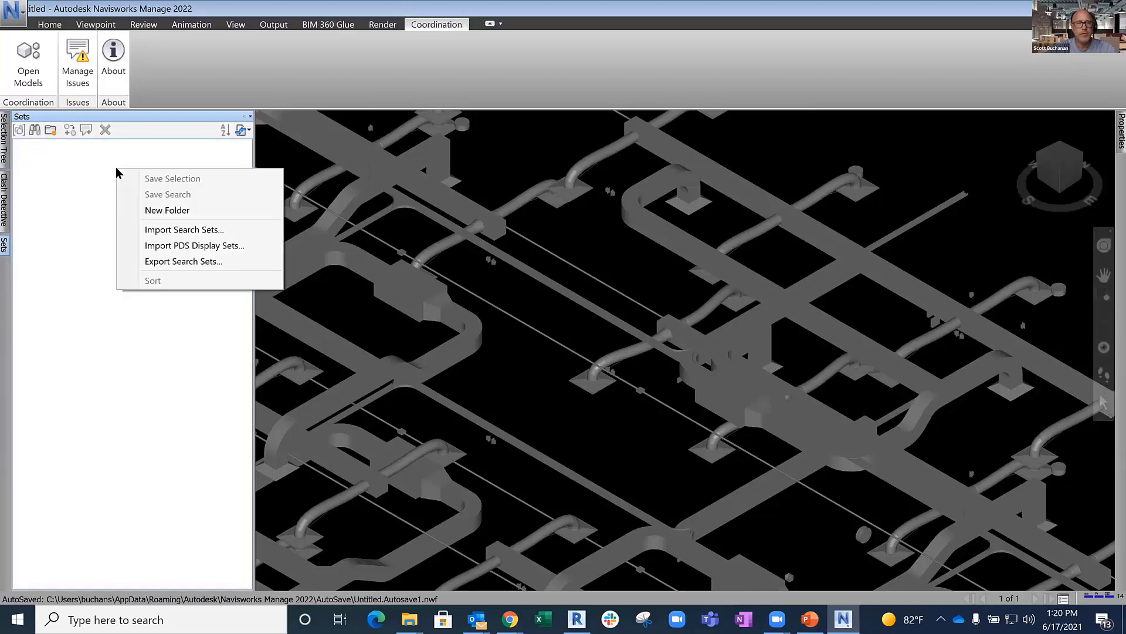
click(167, 236)
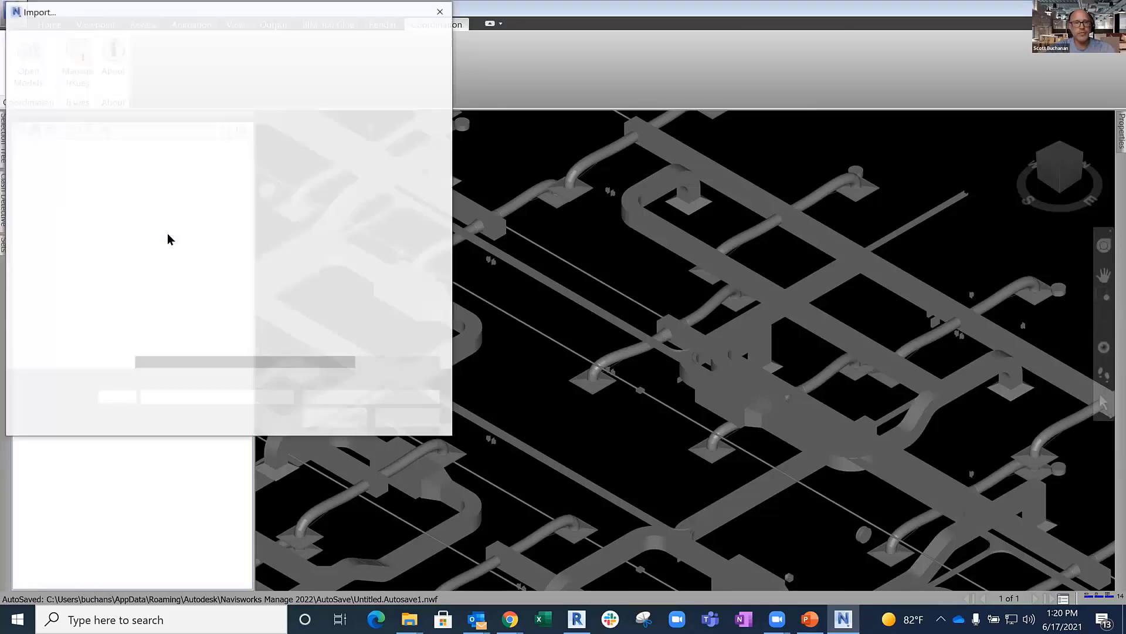
scroll(168, 238, down, 2)
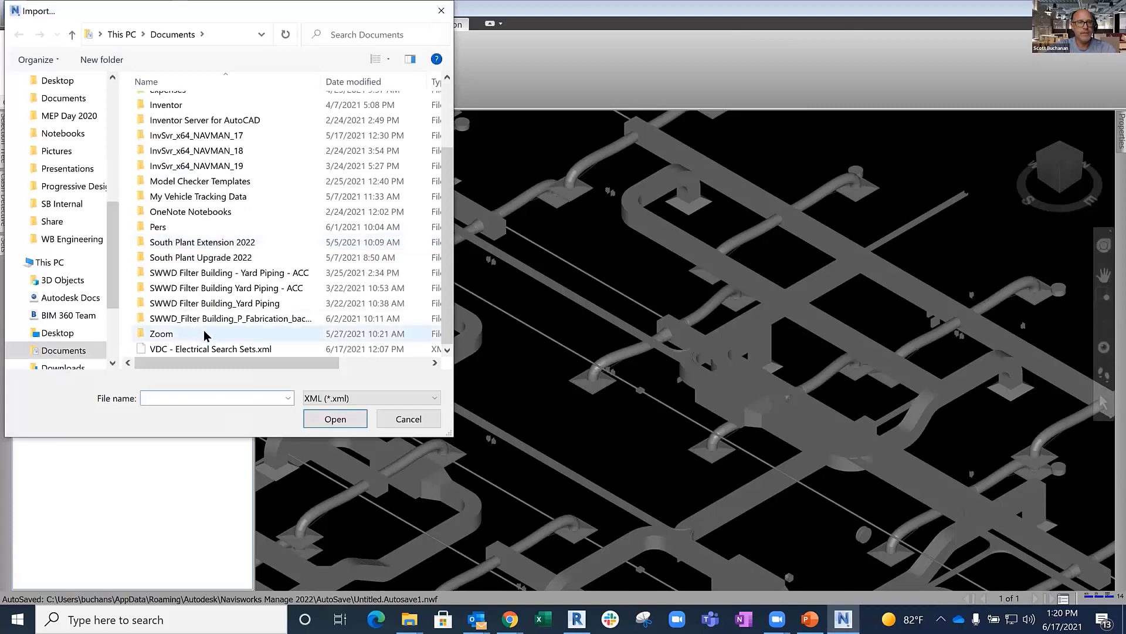
double_click(218, 349)
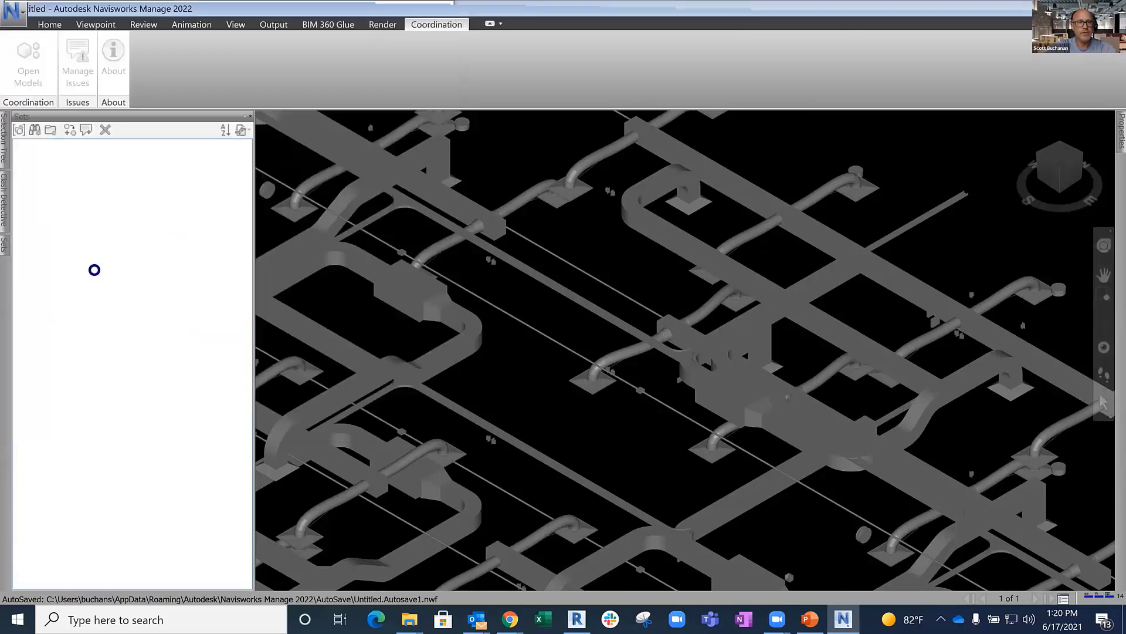
click(22, 147)
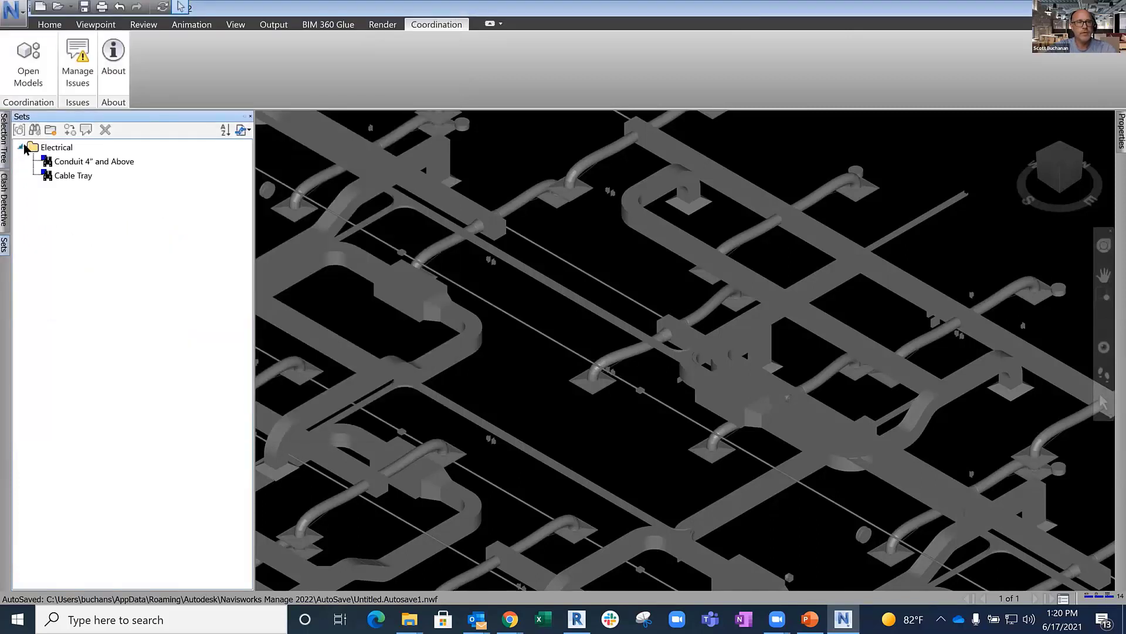
click(78, 177)
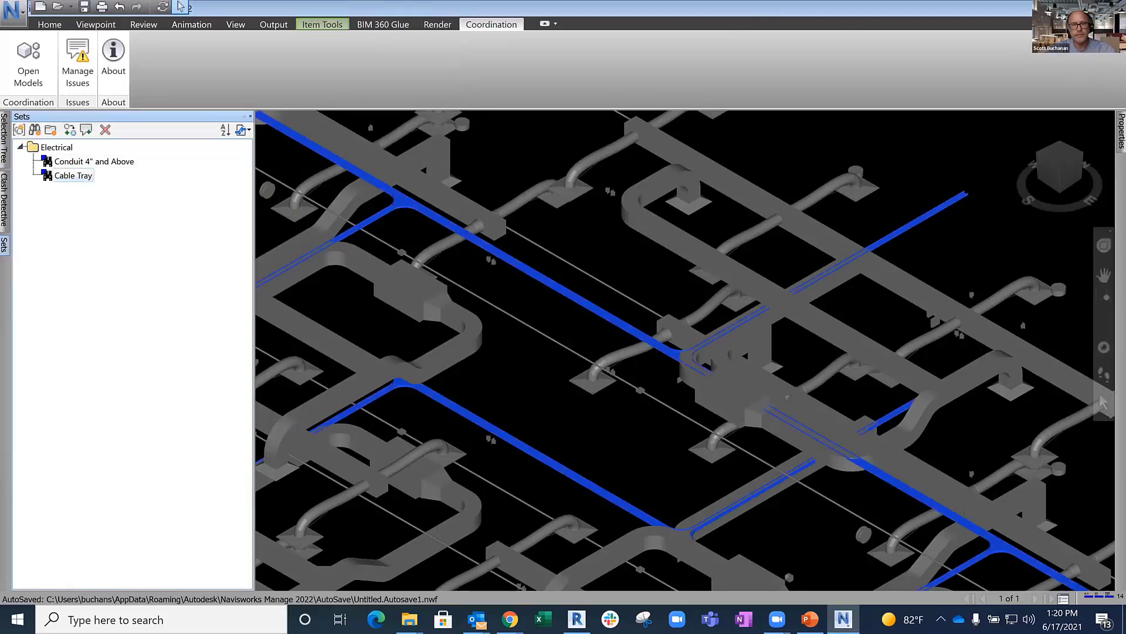
Zoom out to see the blue cable trays, then open the application menu
scroll(531, 249, down, 5)
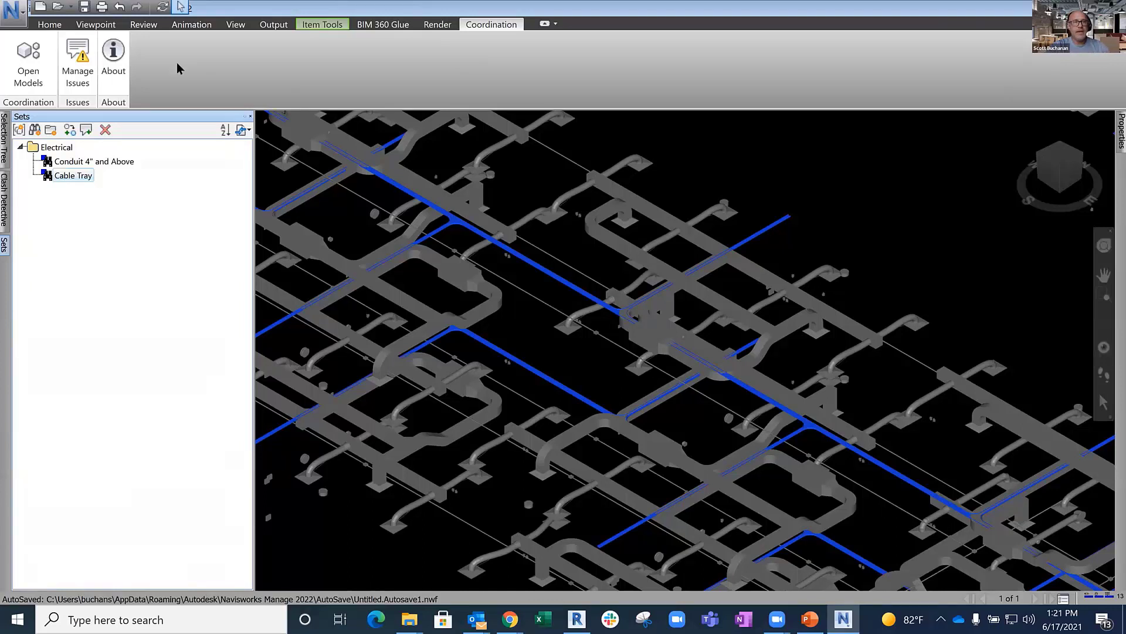
click(25, 22)
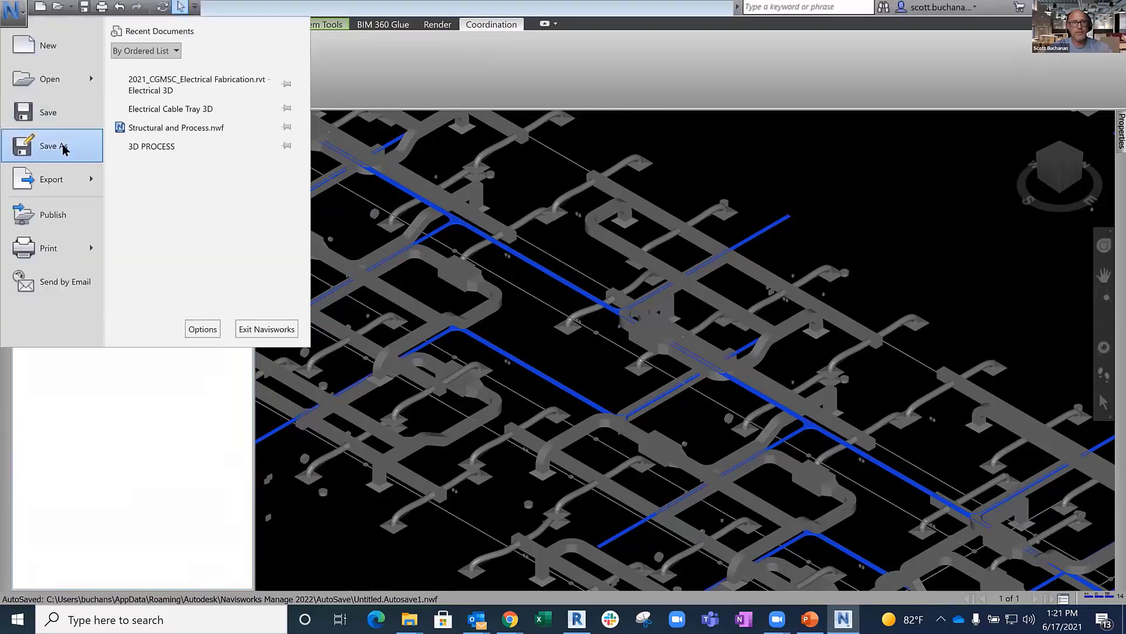
Review the Electrical 60% cloud folder as a Save As location, then cancel without saving
click(64, 149)
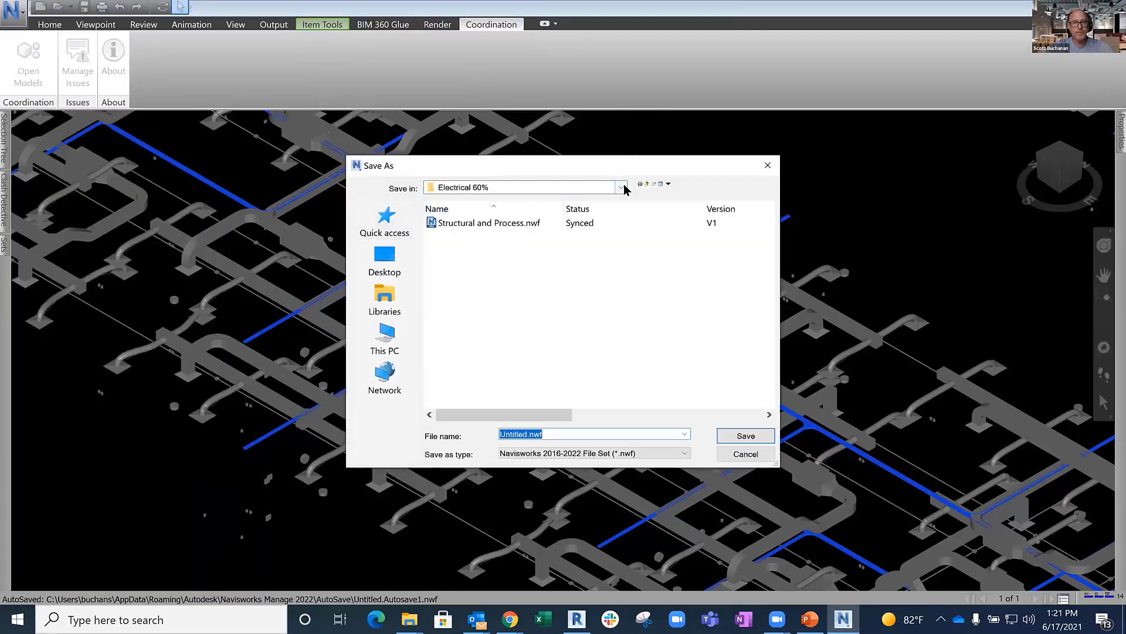
click(622, 187)
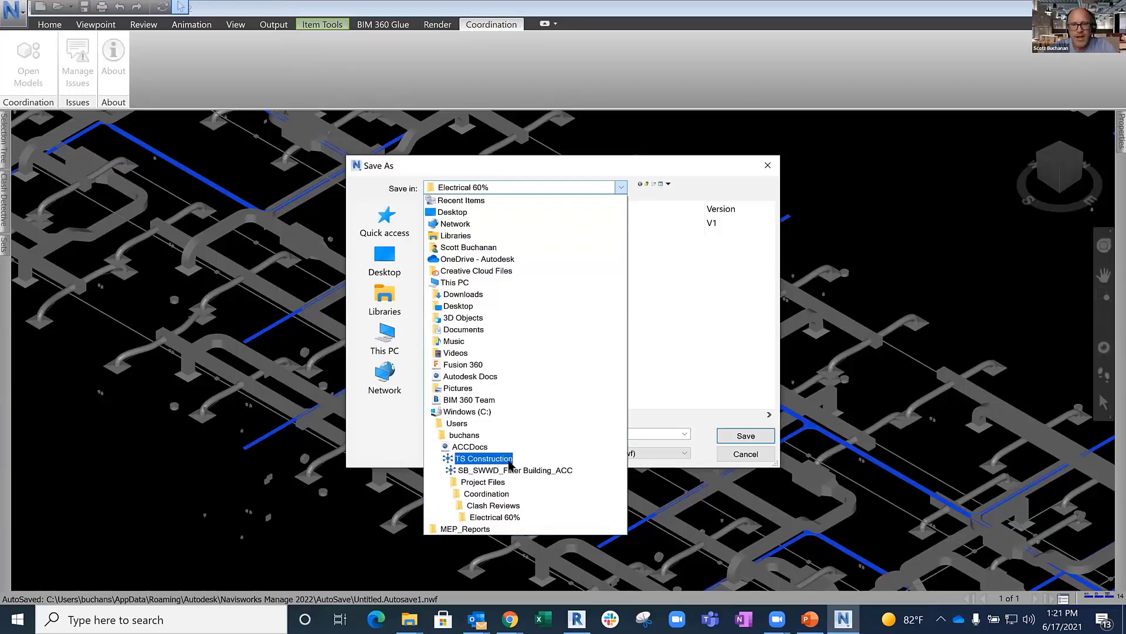
click(616, 171)
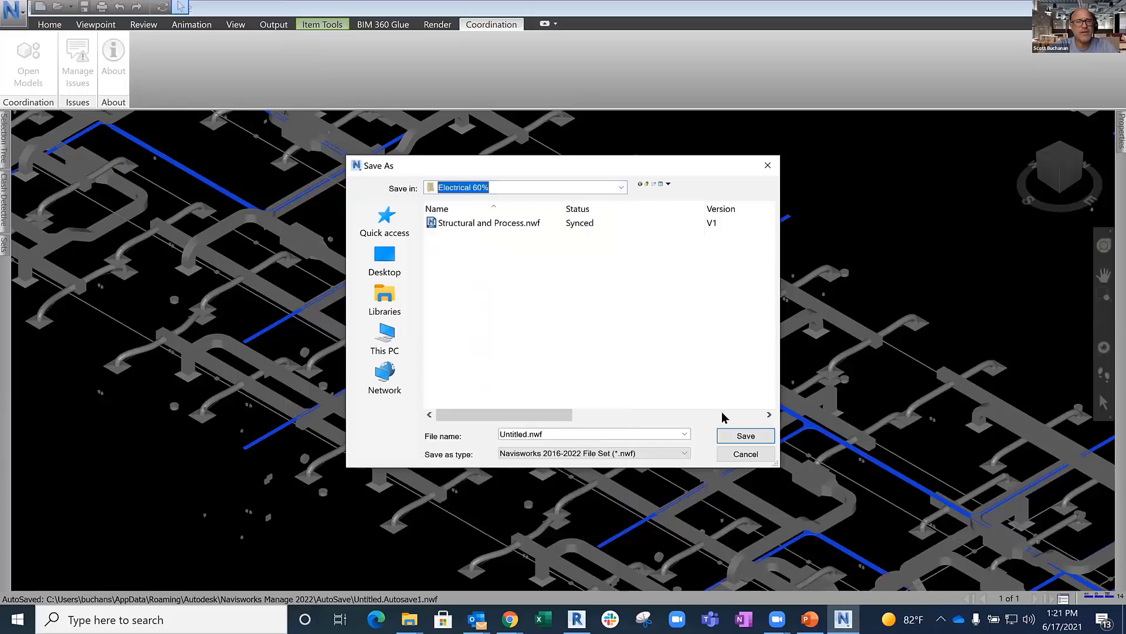
click(746, 454)
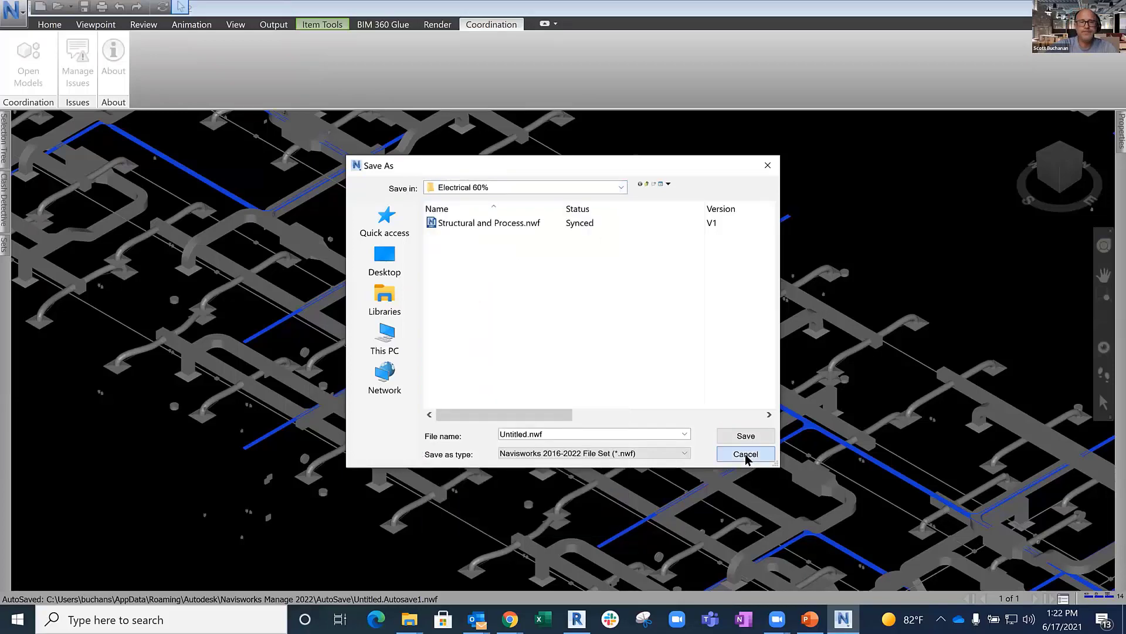
scroll(473, 244, down, 2)
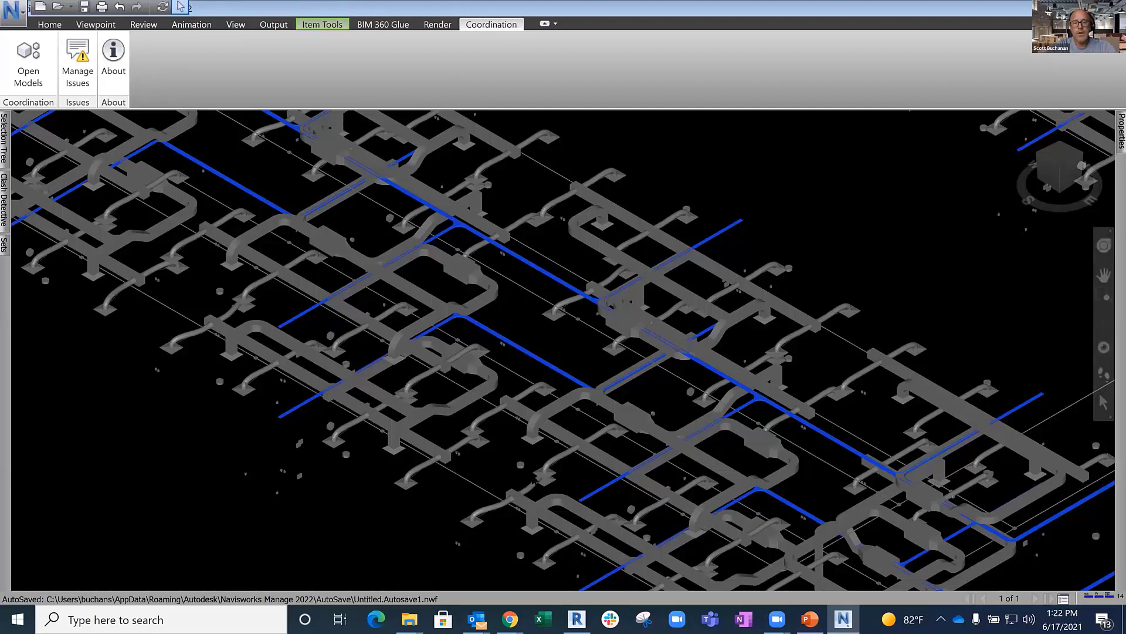
mouse_move(580, 619)
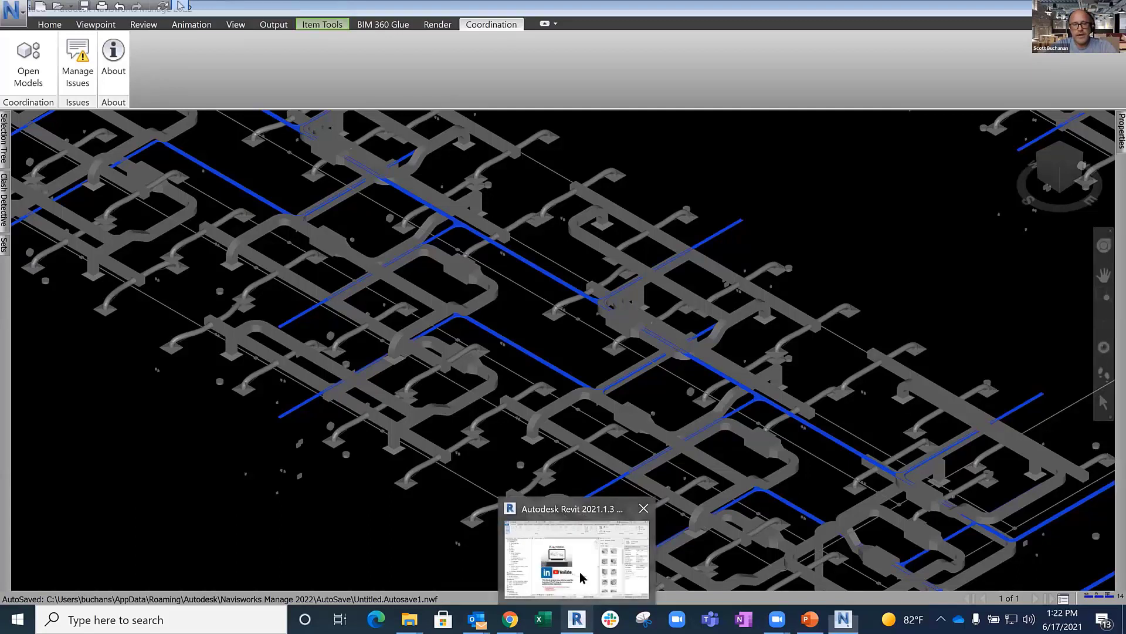
Bring the 2021_CGSMC_Mechanical_Fabrication Revit project forward and show its Issues ribbon tab
click(580, 571)
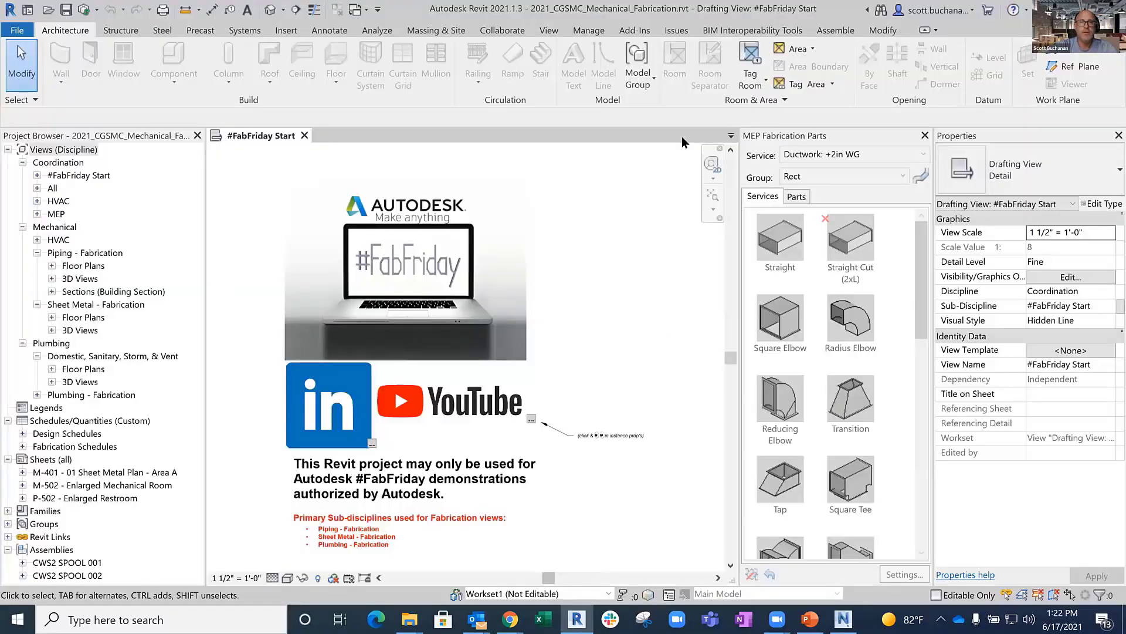
click(676, 30)
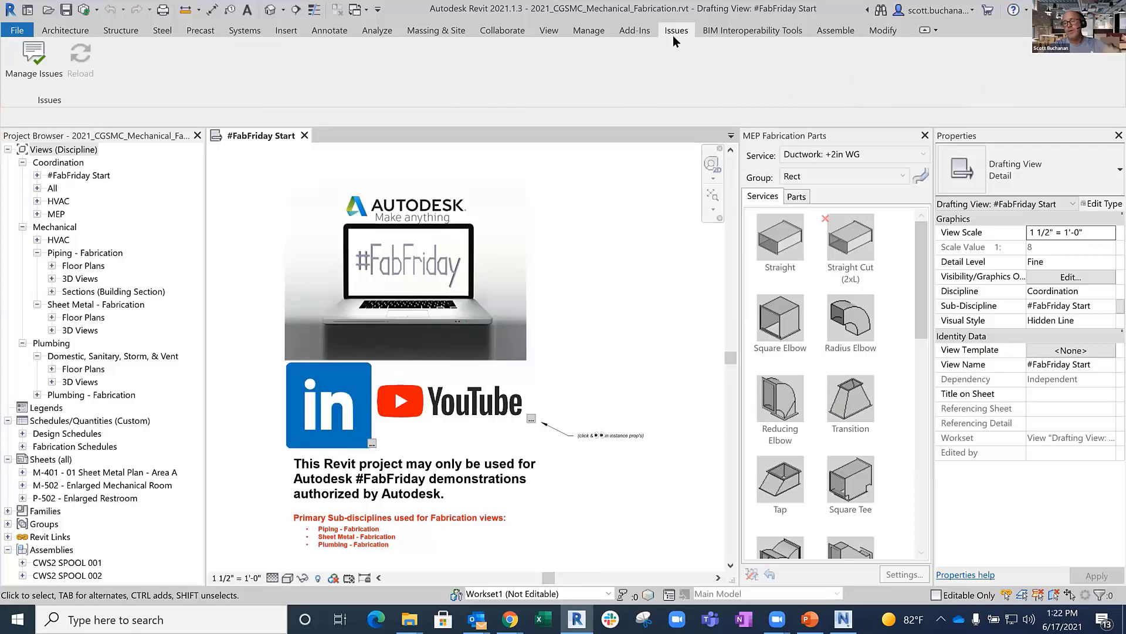
click(941, 619)
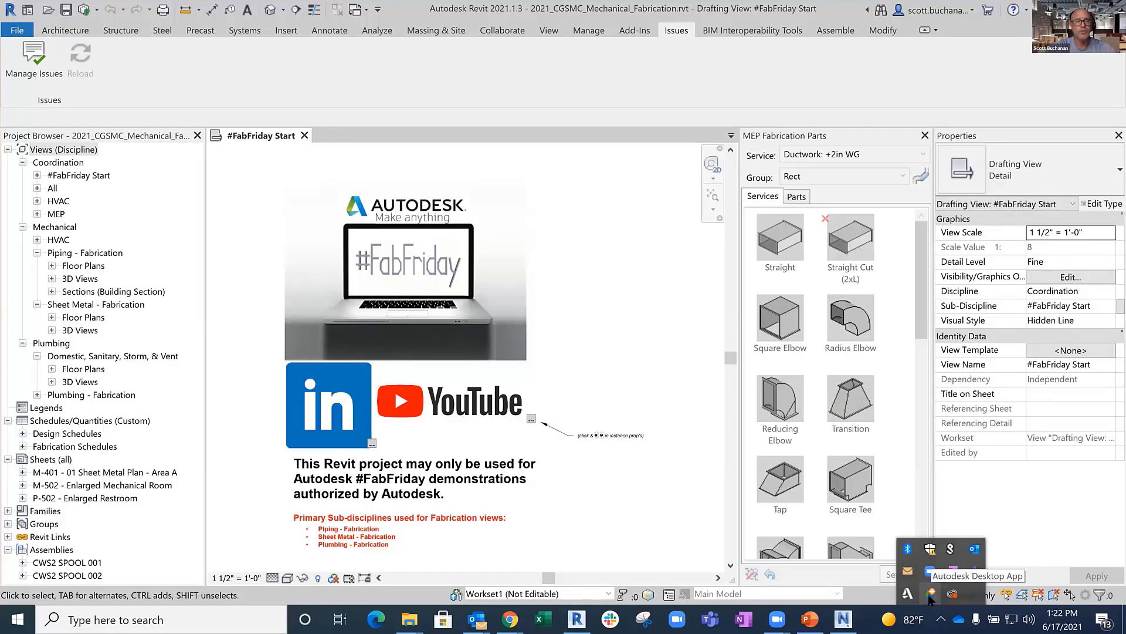
click(600, 321)
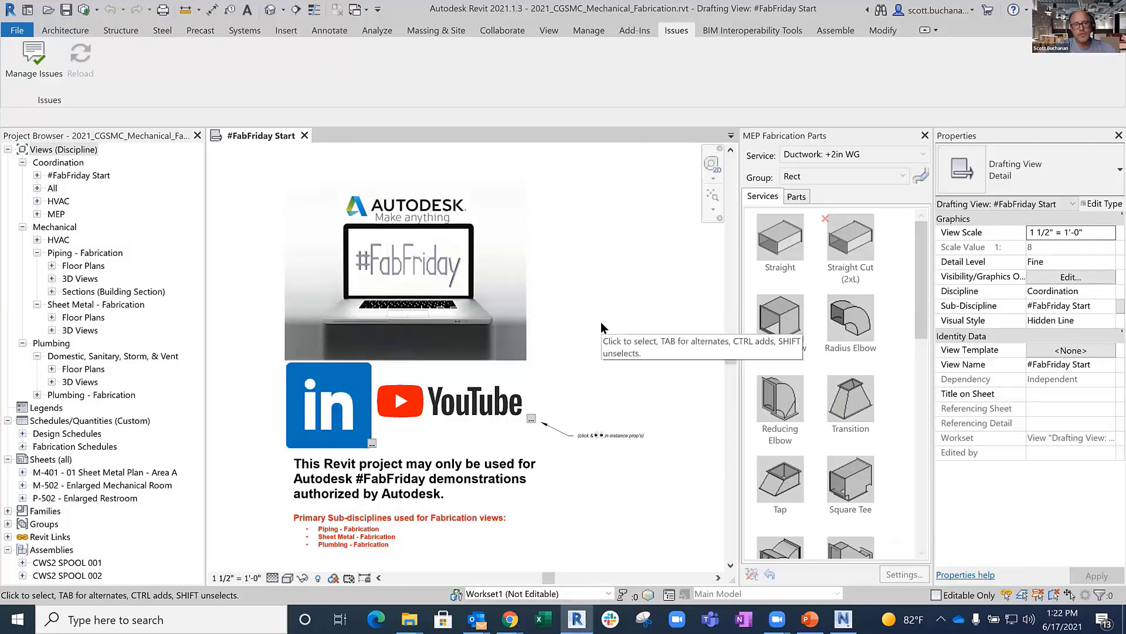
Load the project issues and add Clash to the issue type filter
click(46, 70)
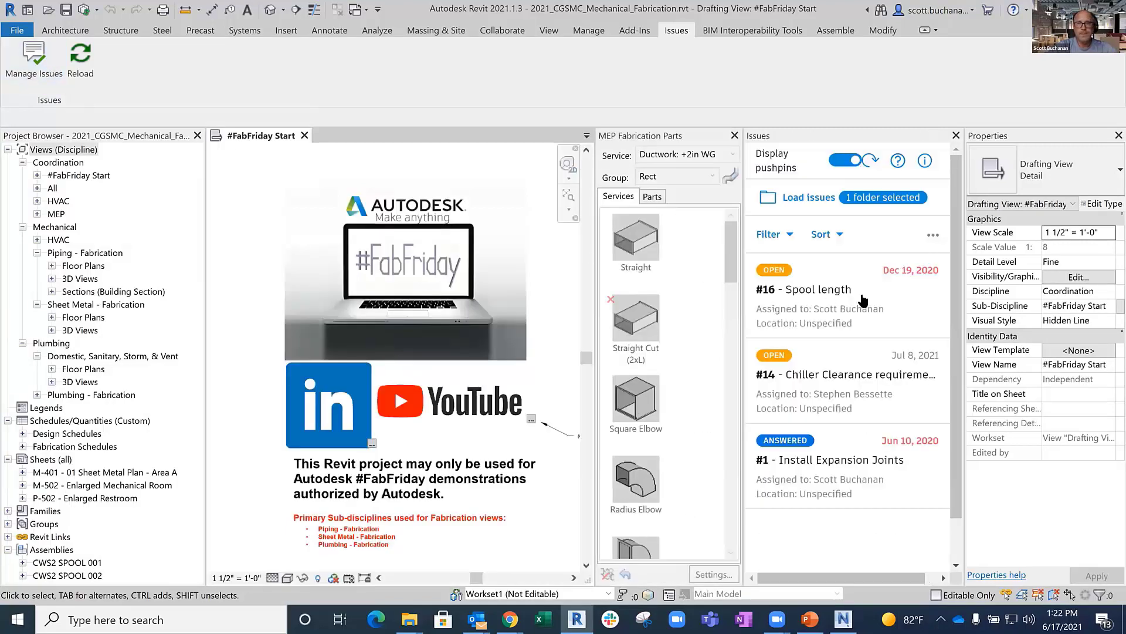
click(787, 235)
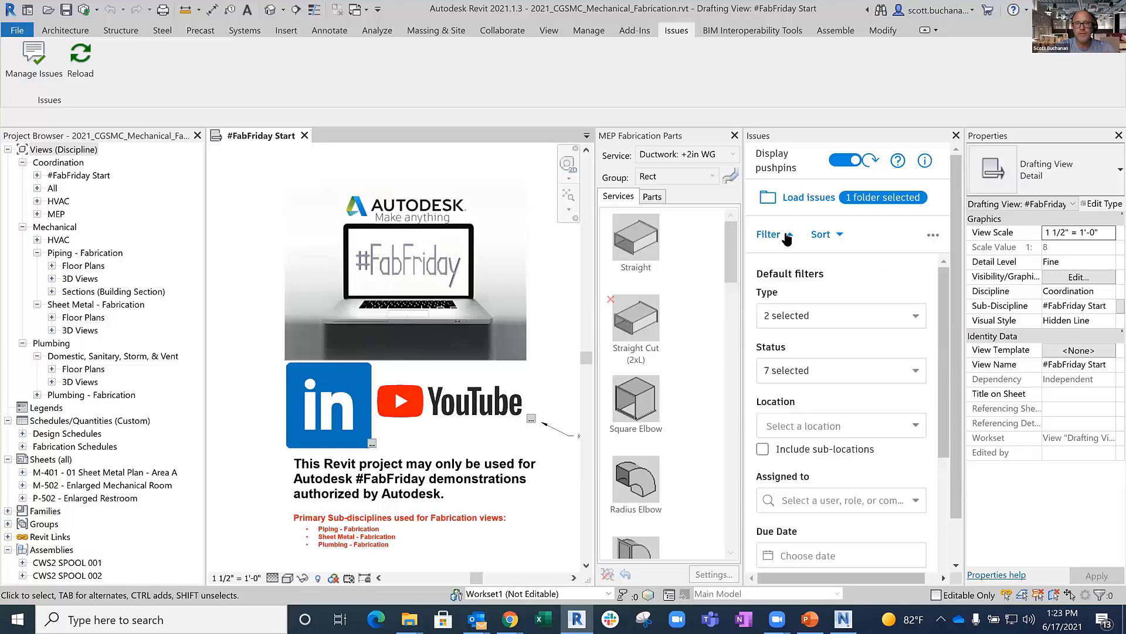
click(916, 318)
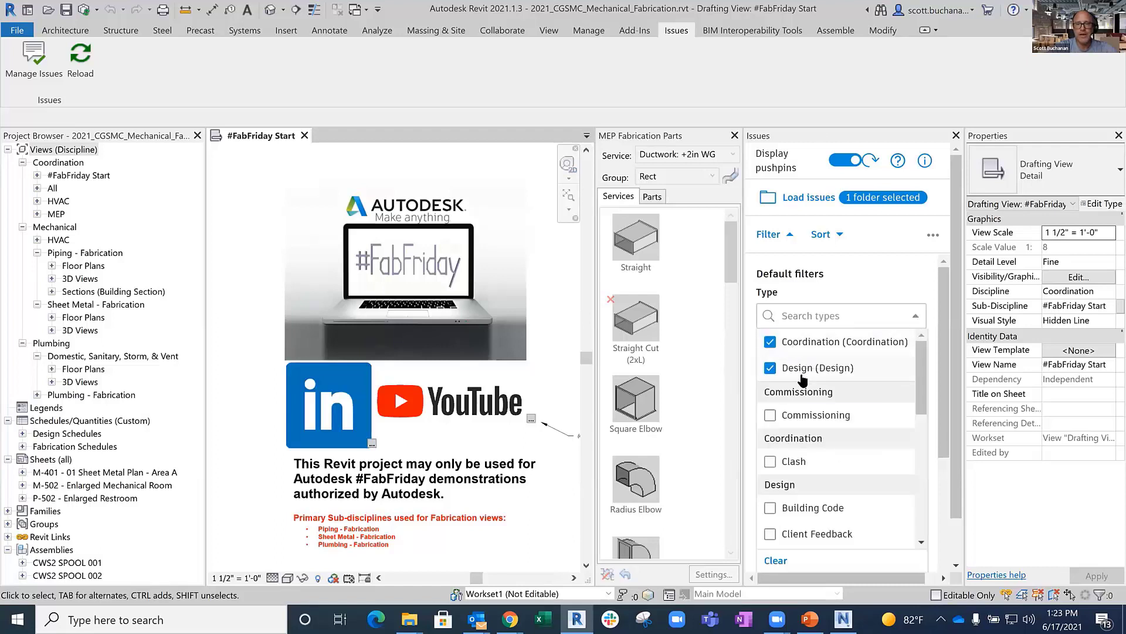
click(770, 463)
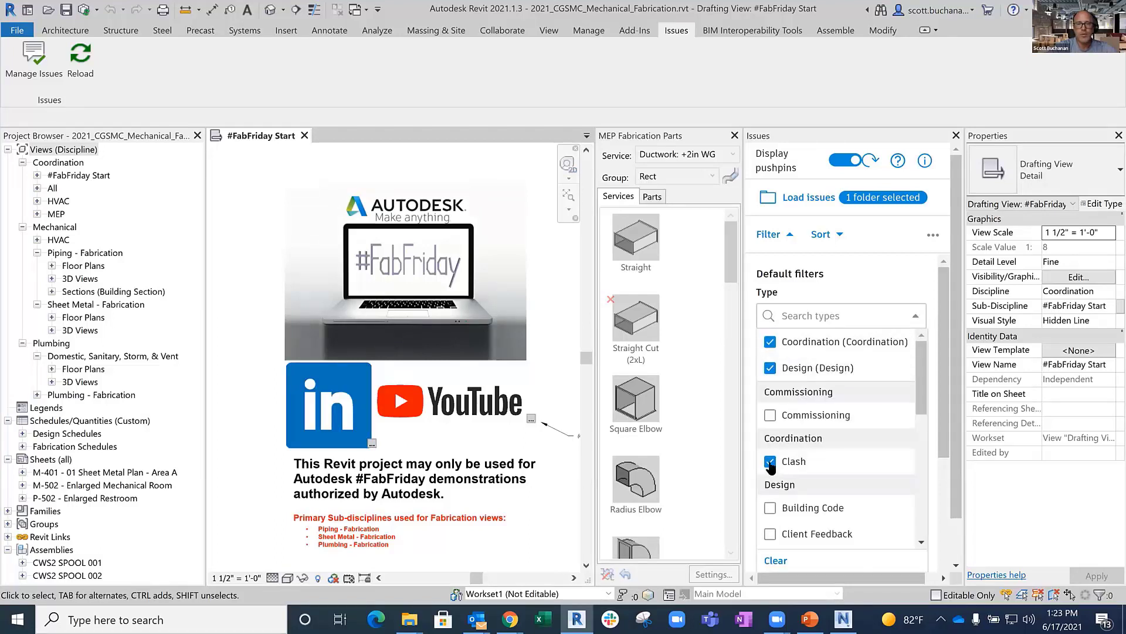
click(898, 280)
drag(937, 352, 946, 481)
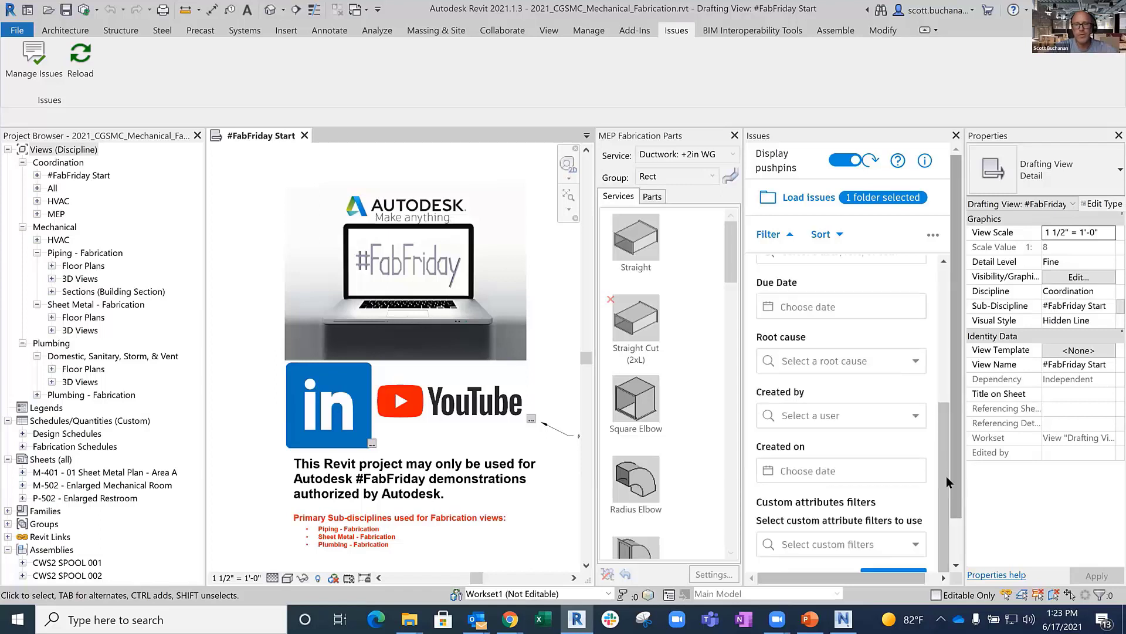
scroll(917, 400, up, 4)
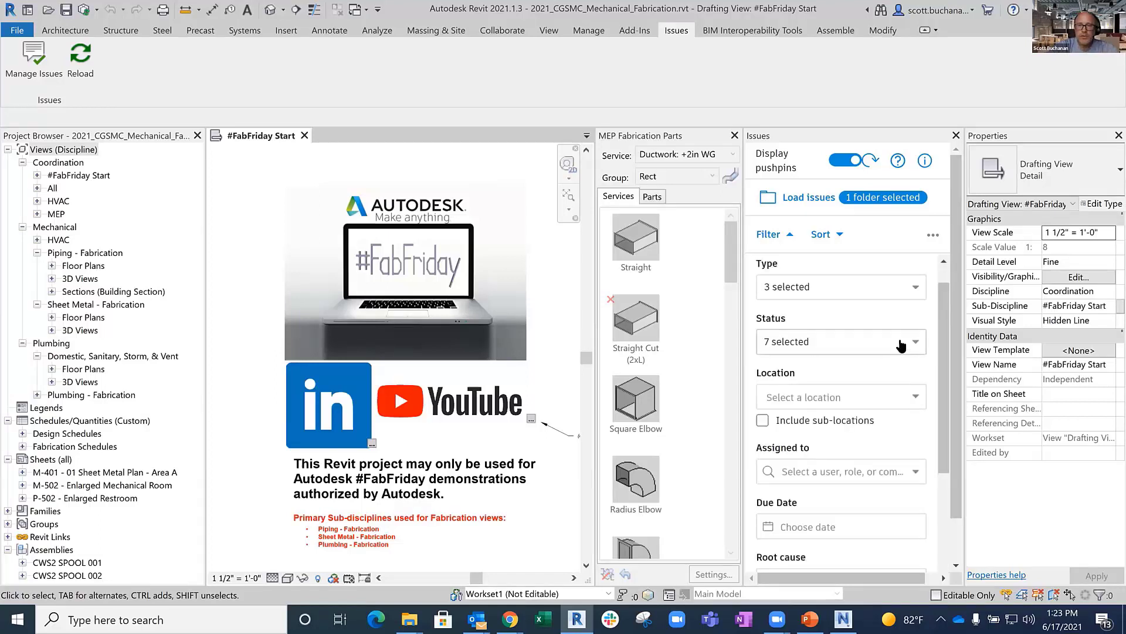
Review the included issue statuses and apply the filter so issue #17 appears
click(916, 343)
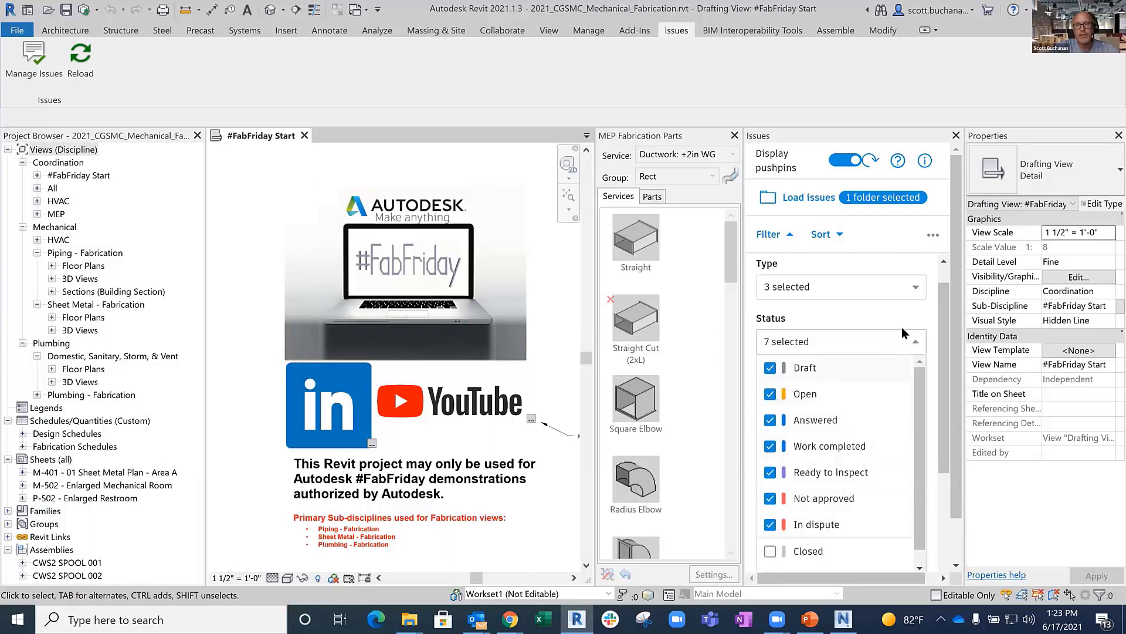
click(929, 320)
scroll(886, 516, down, 5)
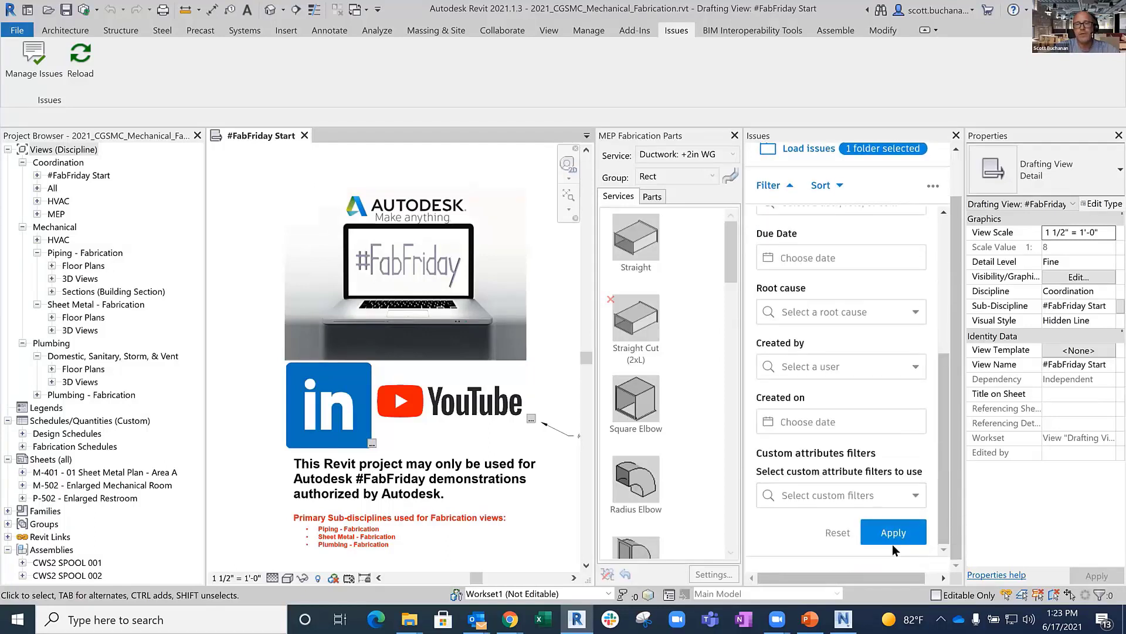
click(892, 543)
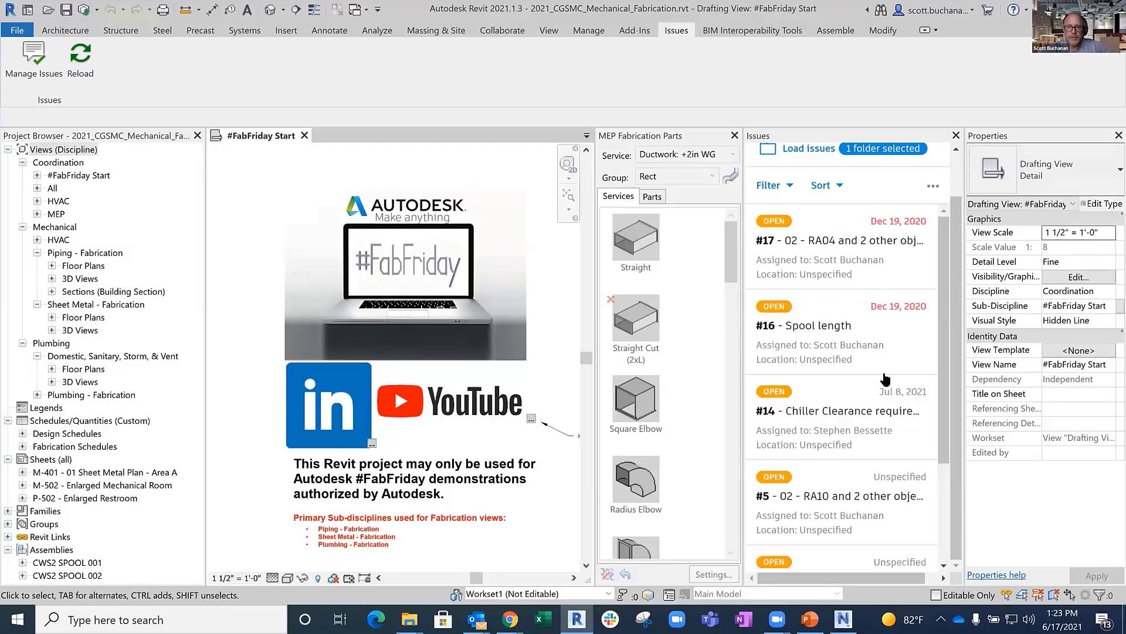
scroll(886, 379, down, 2)
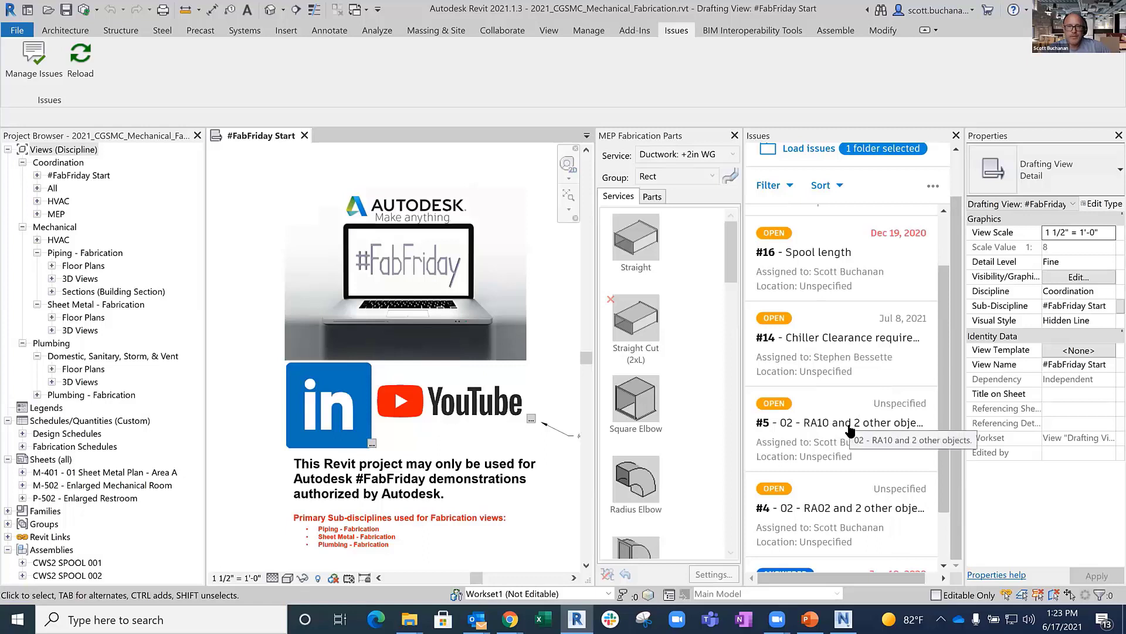
Open issue #14 Chiller Clearance requirement, read its 'No tube replacement access' description, and view its Activity history
click(830, 354)
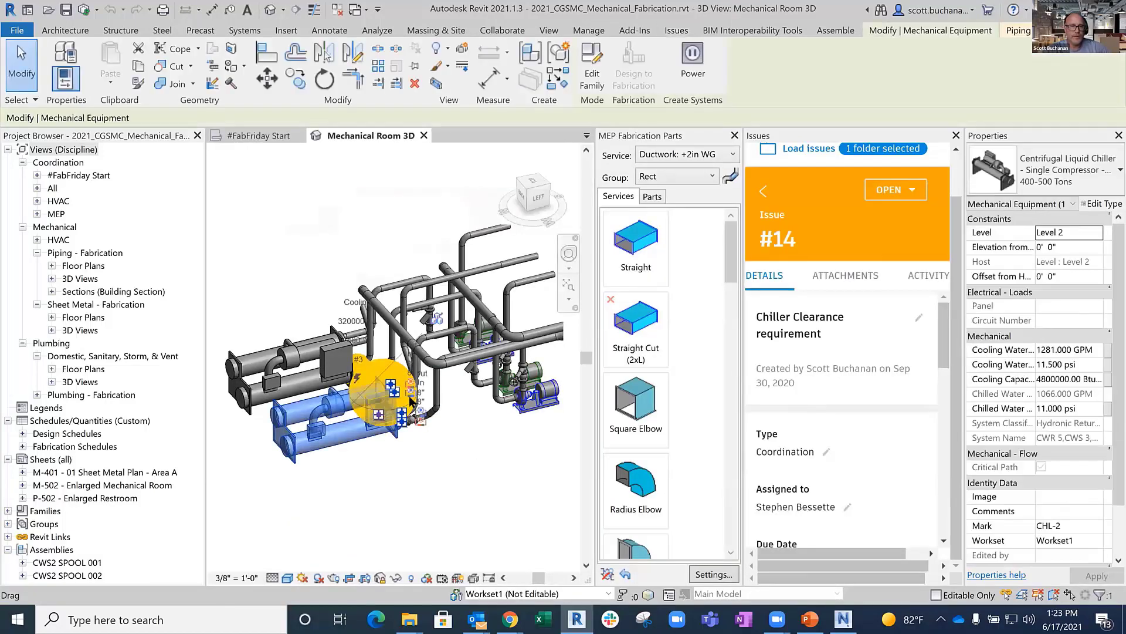
scroll(889, 396, down, 2)
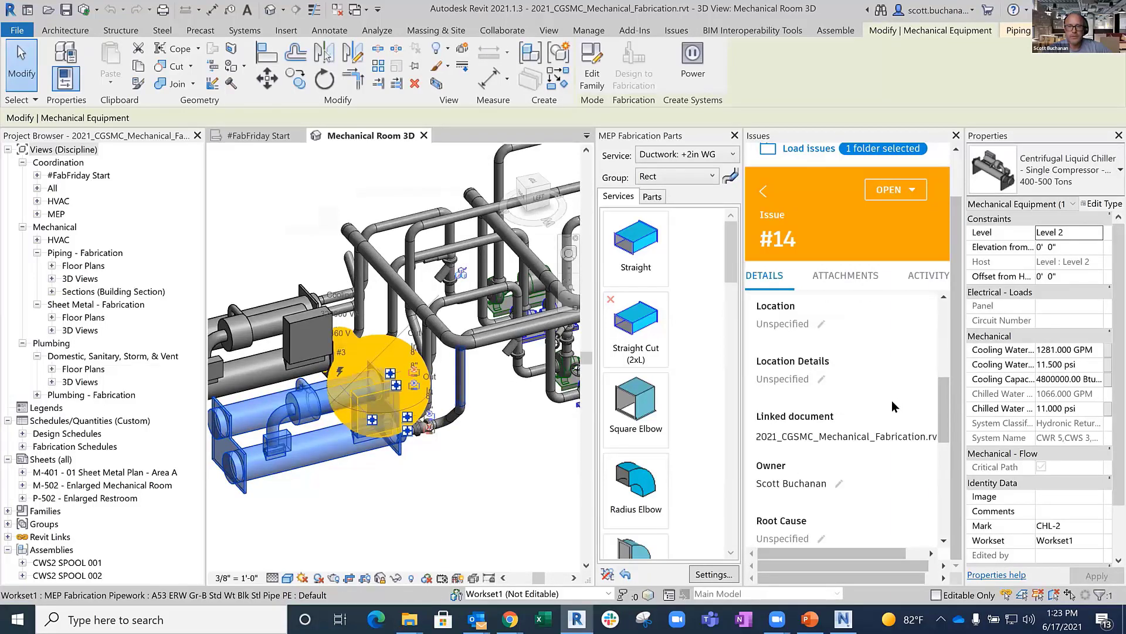
scroll(892, 400, down, 3)
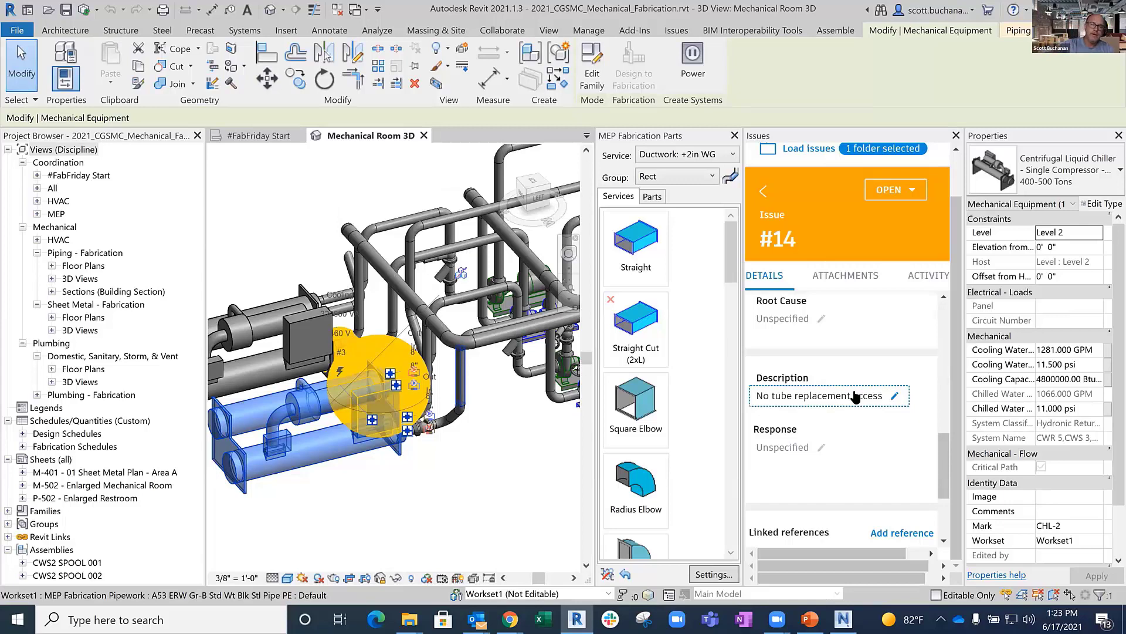
click(927, 276)
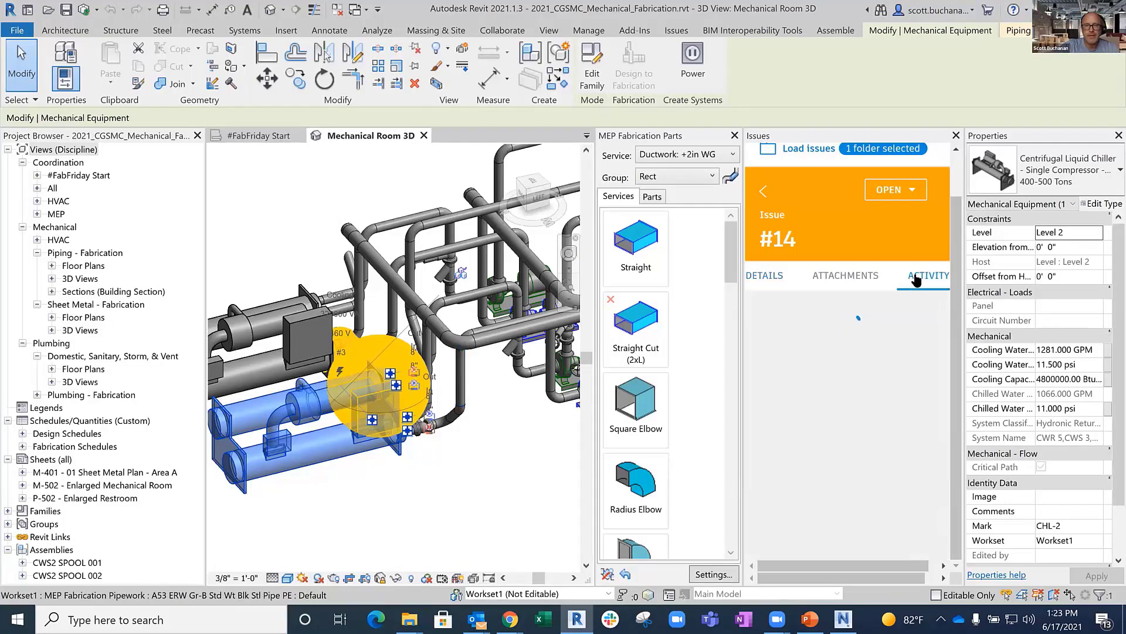